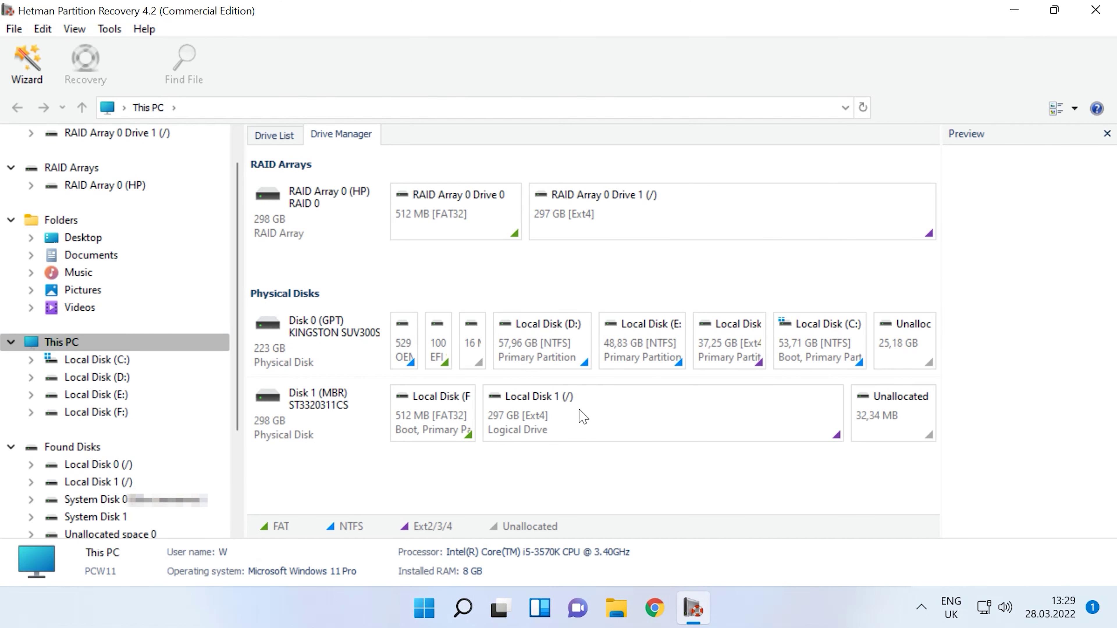
Run a fast scan of the 297 GB Ext4 partition Local Disk 1 (/) on physical Disk 1
left_click(373, 426)
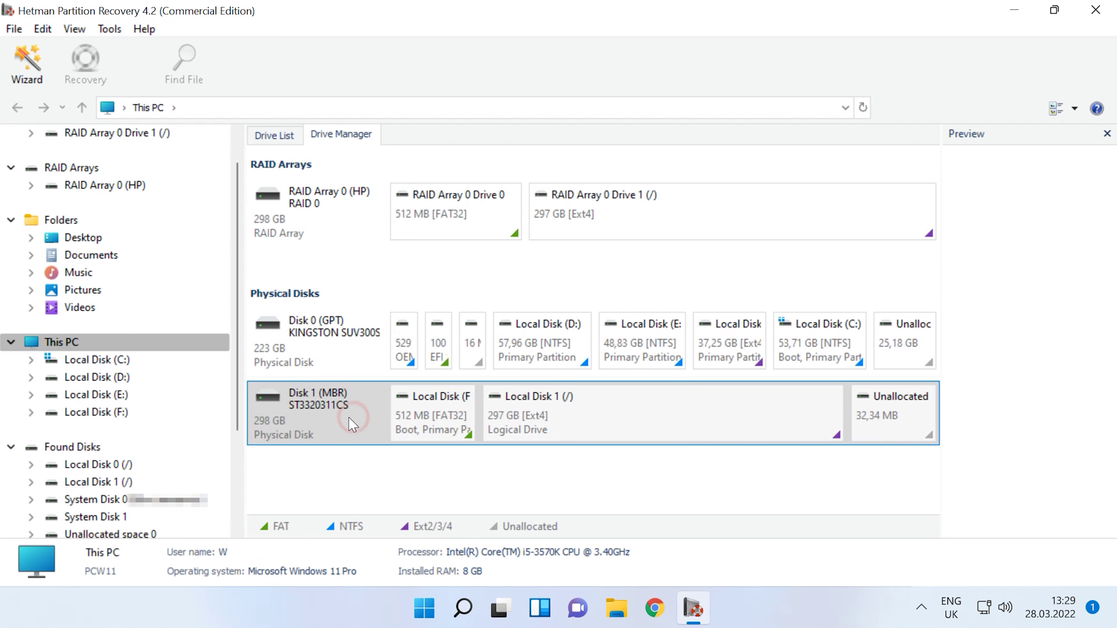
left_click(603, 429)
right_click(611, 416)
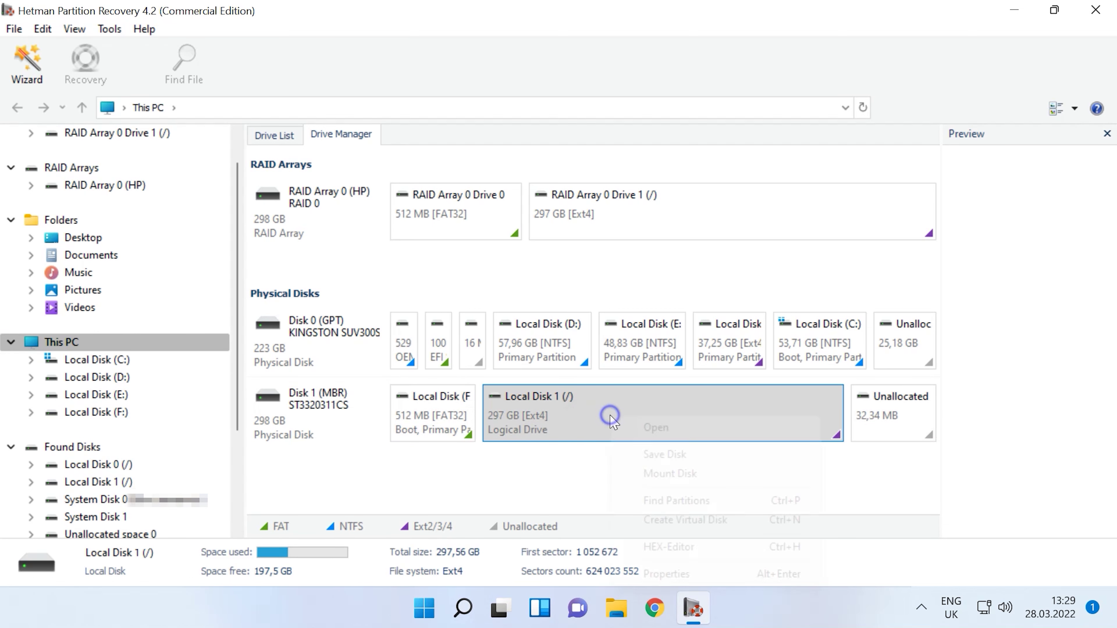
left_click(689, 438)
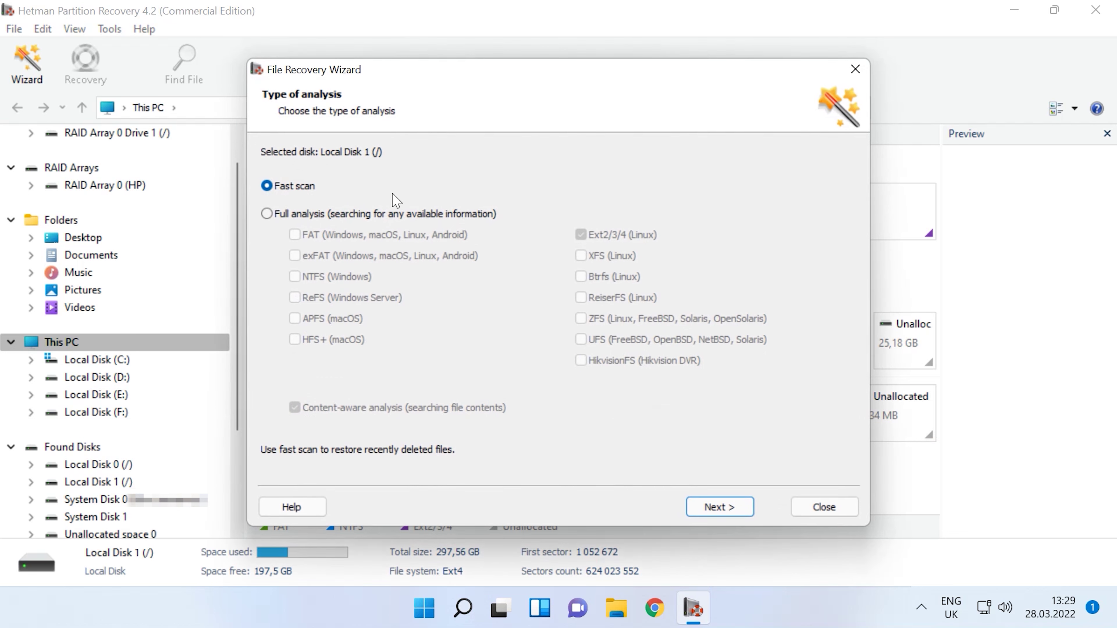
left_click(710, 508)
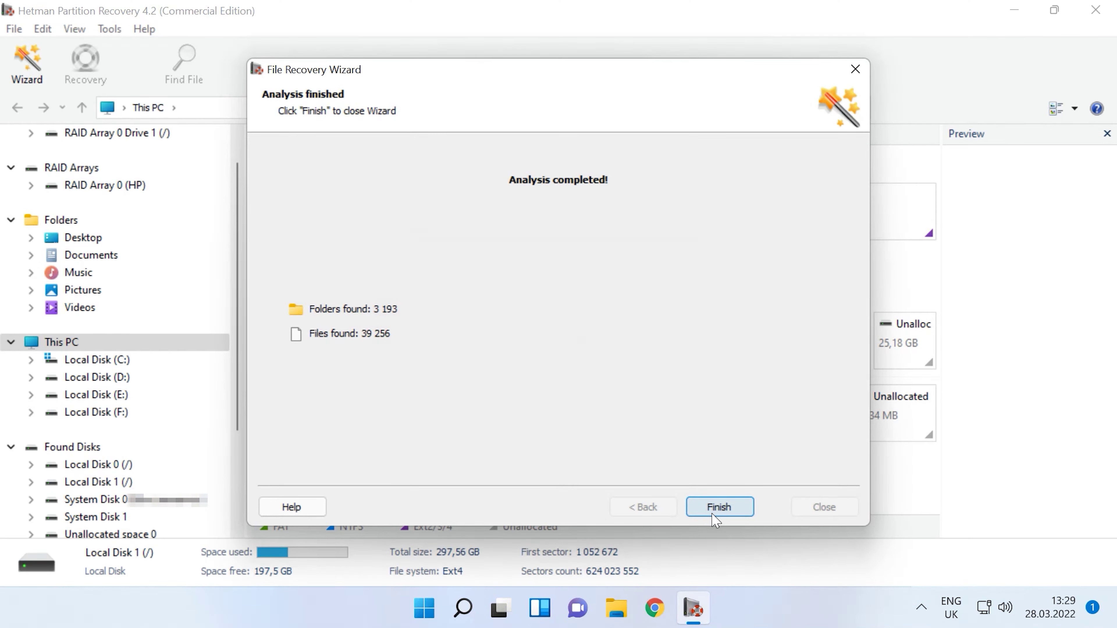
left_click(714, 518)
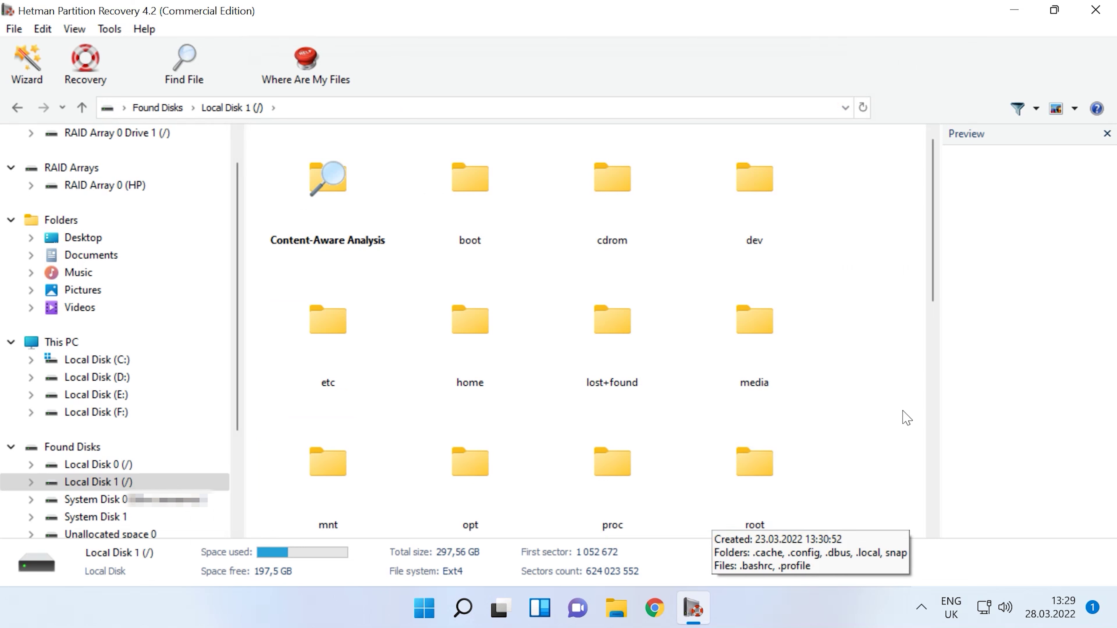
Open the folder var\lib\libvirt\images on the scanned Local Disk 1 (/)
scroll(902, 419, "down", 5)
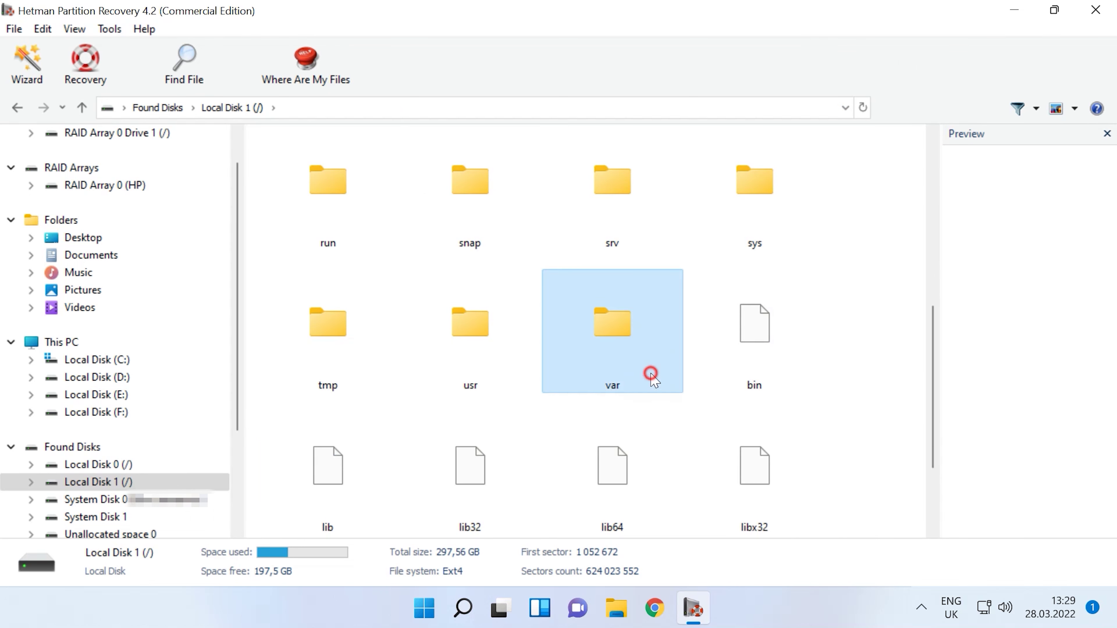
double_click(652, 377)
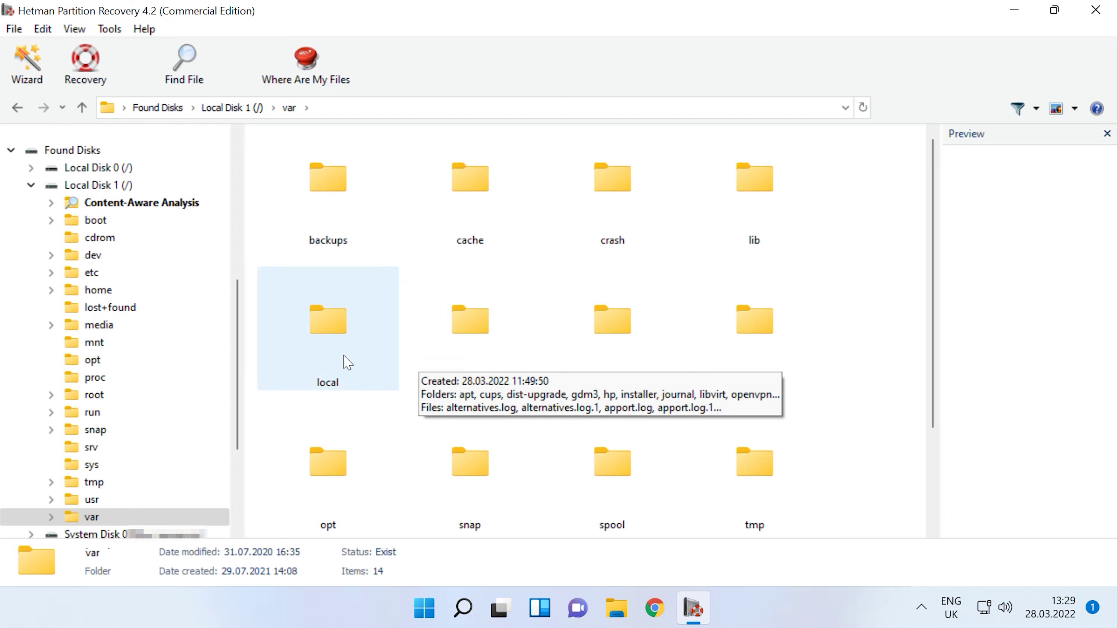
double_click(803, 218)
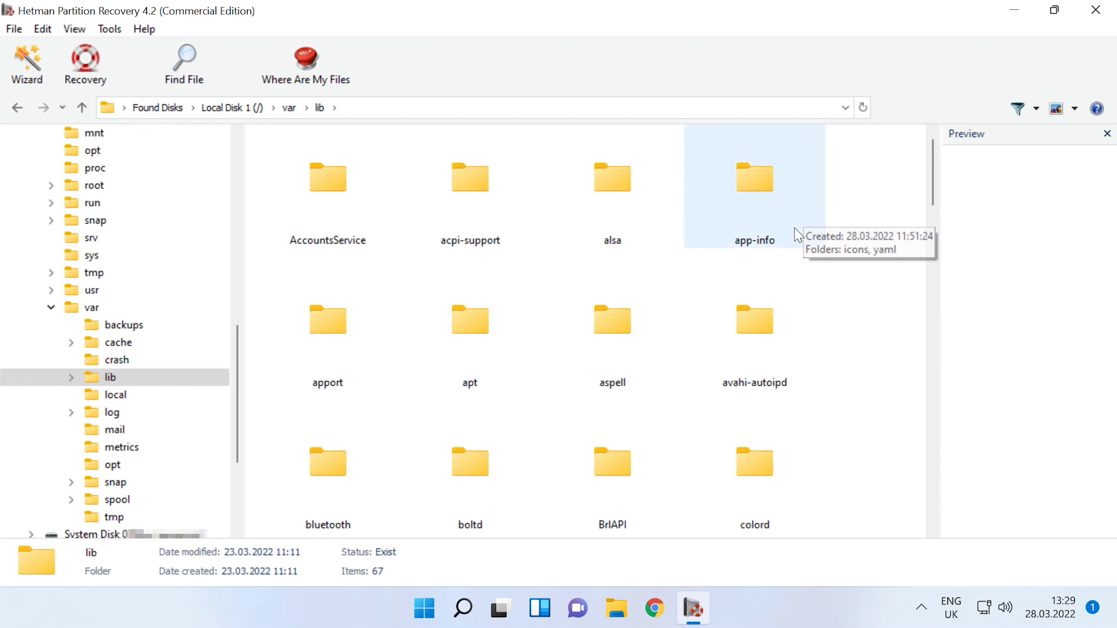
scroll(765, 418, "down", 6)
scroll(768, 416, "down", 3)
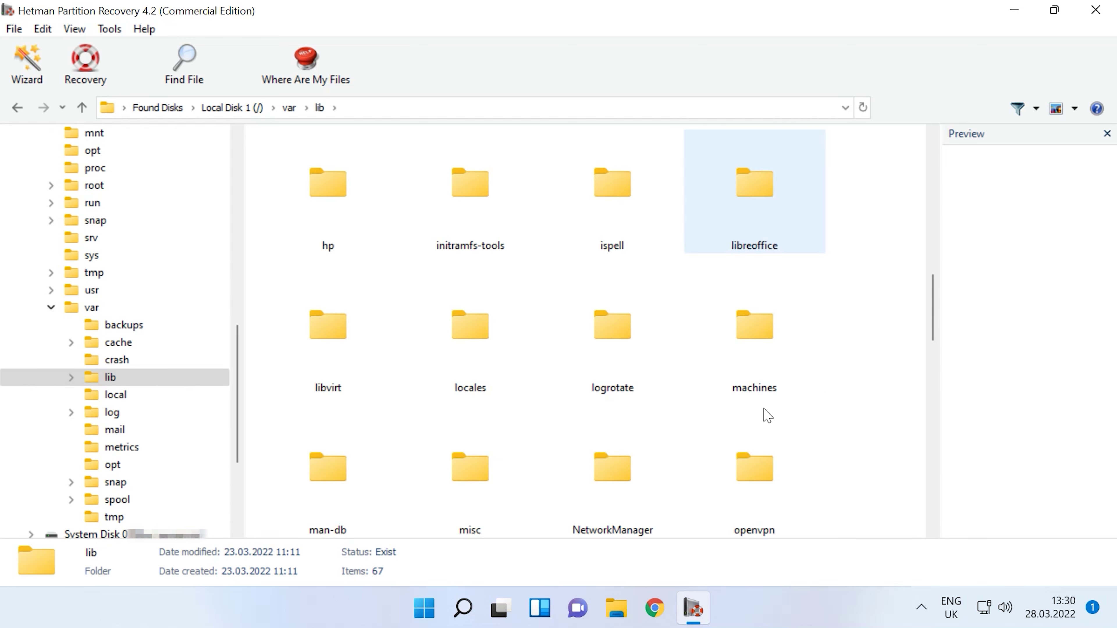
double_click(344, 377)
double_click(638, 219)
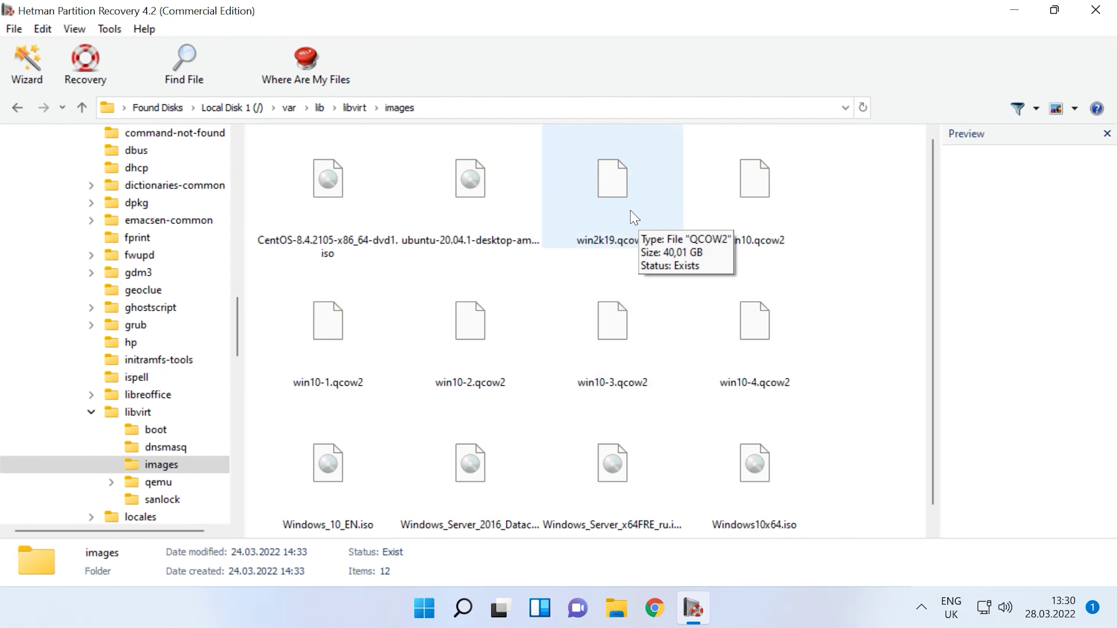
Inspect the details of the win2k19 and win10 .qcow2 disk images and the full path of their folder
left_click(635, 220)
left_click(761, 218)
left_click(381, 336)
left_click(469, 332)
left_click(623, 337)
left_click(727, 347)
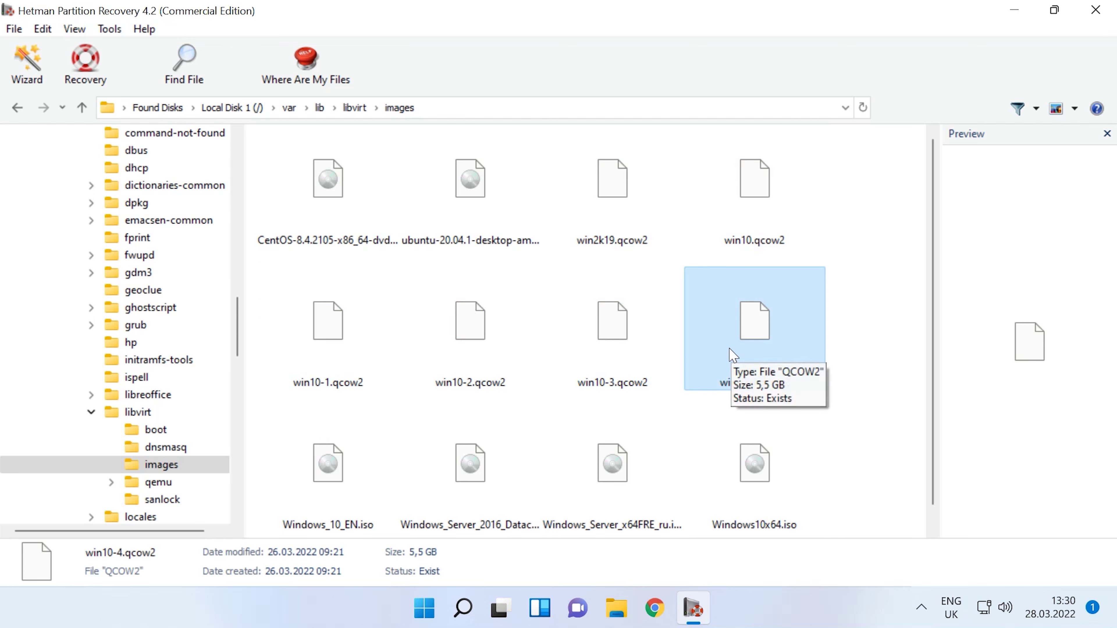
left_click(458, 110)
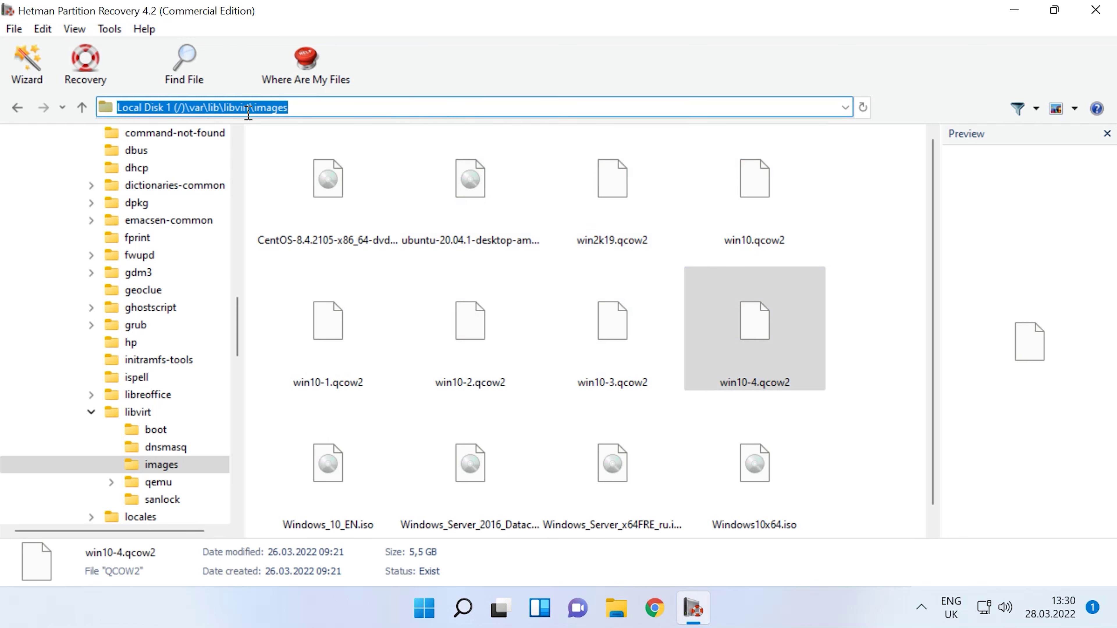
Recover win10-3.qcow2 to the hard disk, with C:\10\ as the destination path
left_click(639, 378)
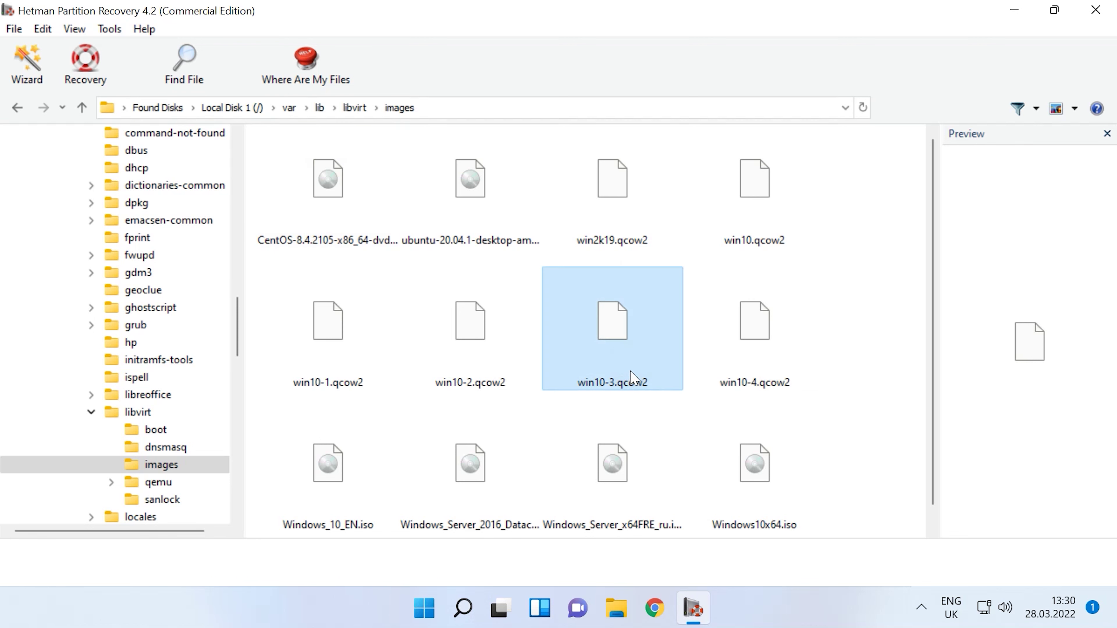
left_click(85, 79)
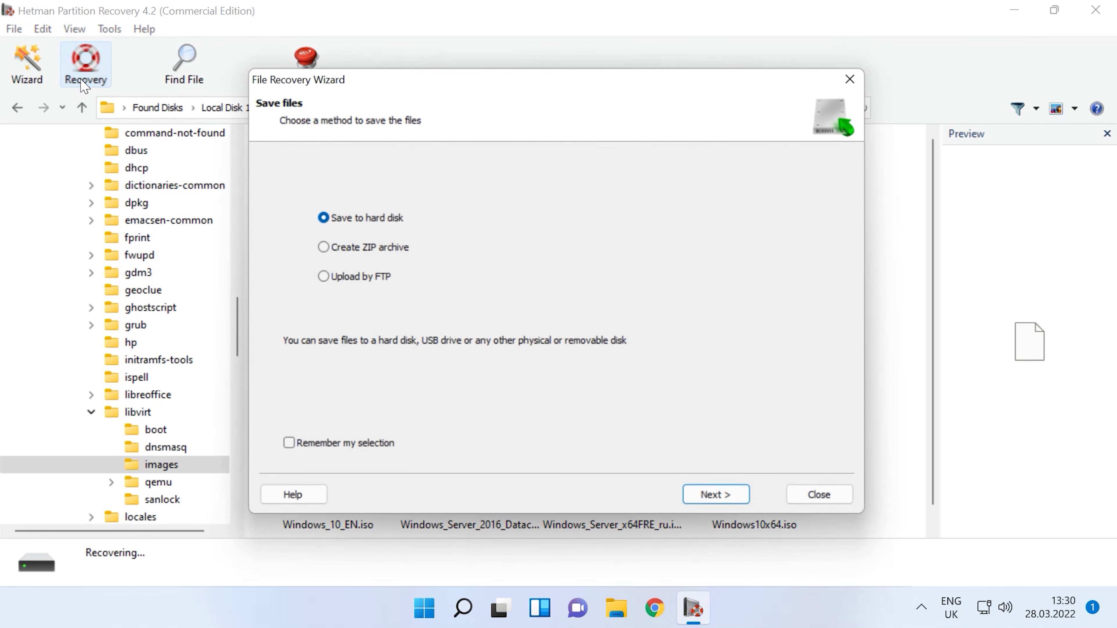
left_click(743, 500)
left_click_drag(507, 214, 398, 210)
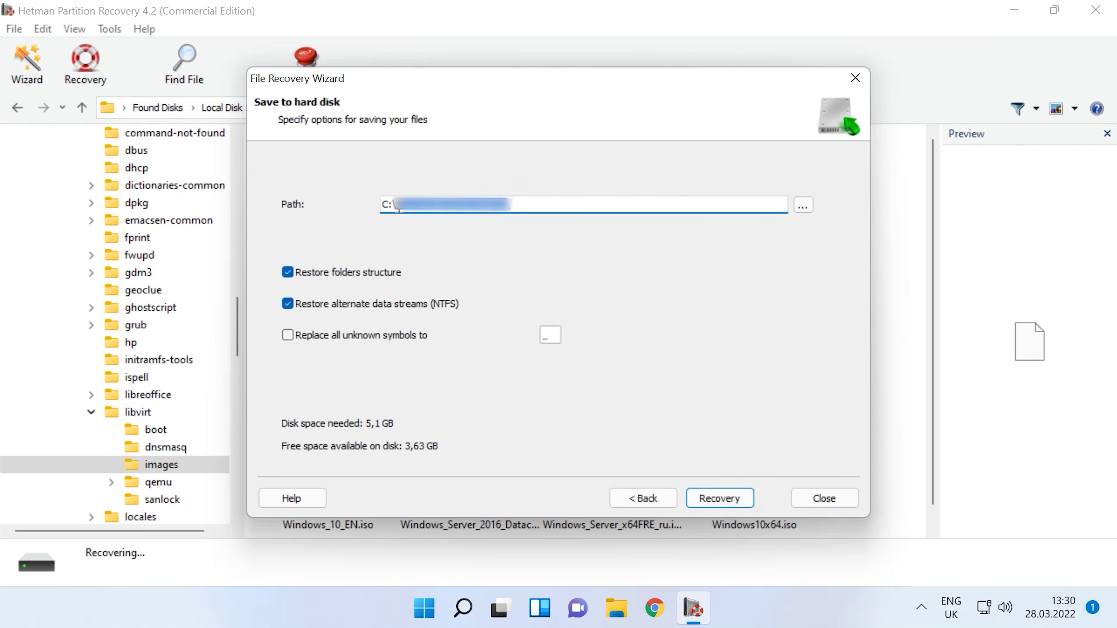
type("10\\")
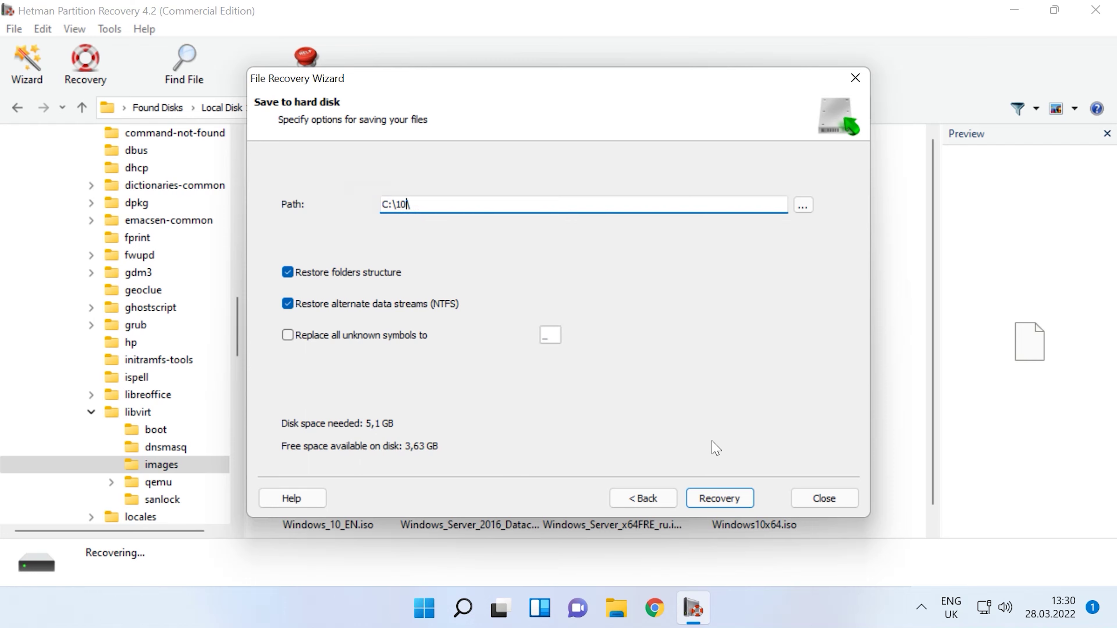
left_click(720, 498)
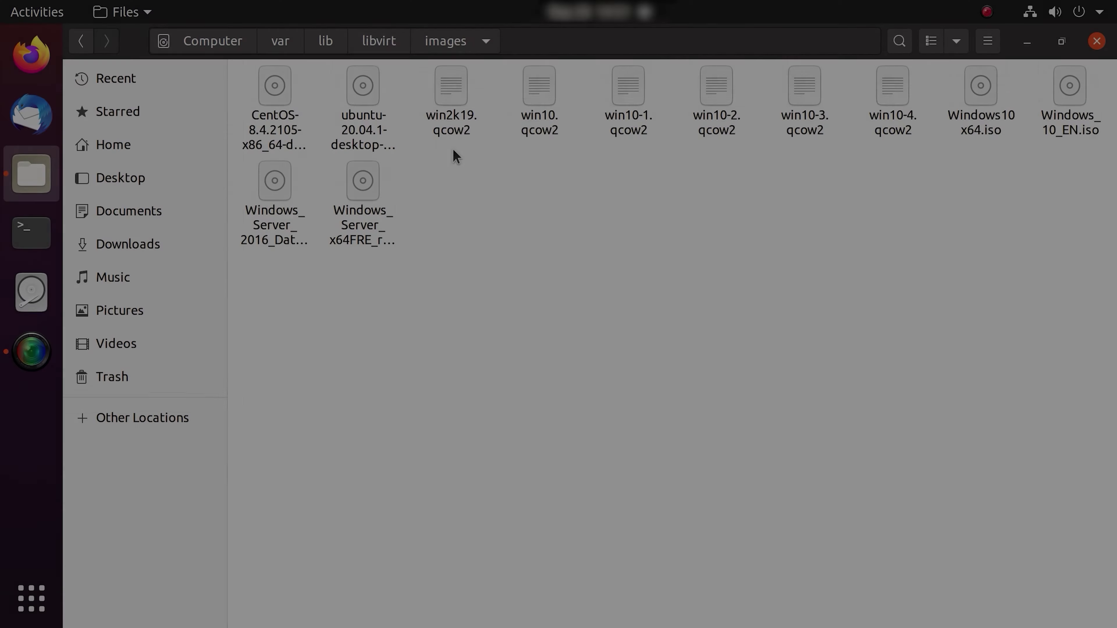
Switch to the Ubuntu file manager and look over the .qcow2 virtual disk files in var/lib/libvirt/images
left_click_drag(453, 148, 938, 122)
left_click(669, 169)
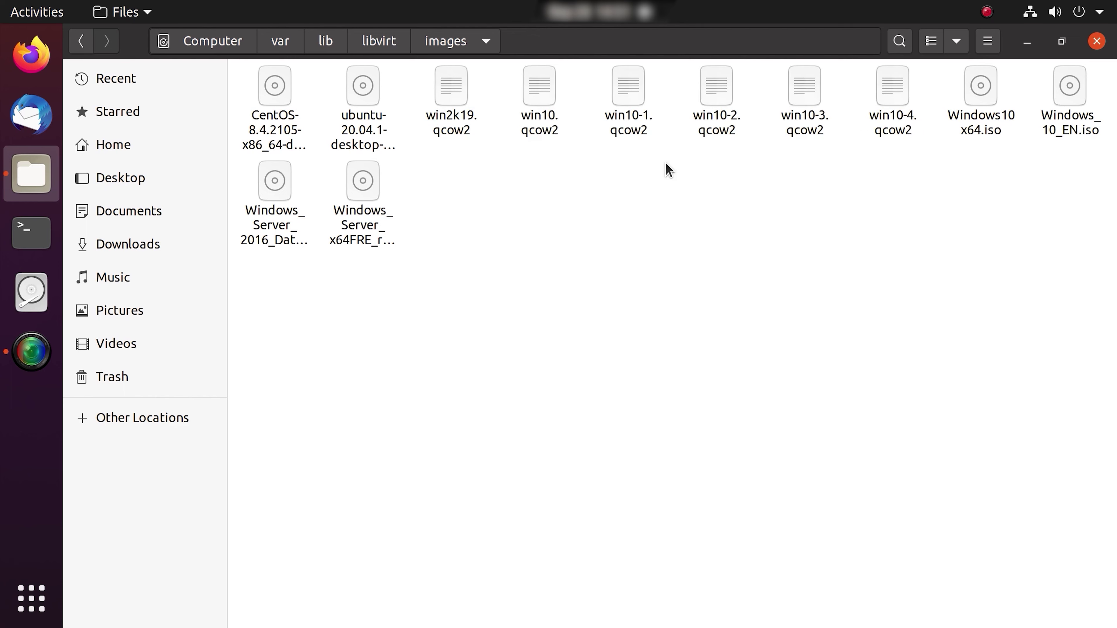
left_click(544, 126)
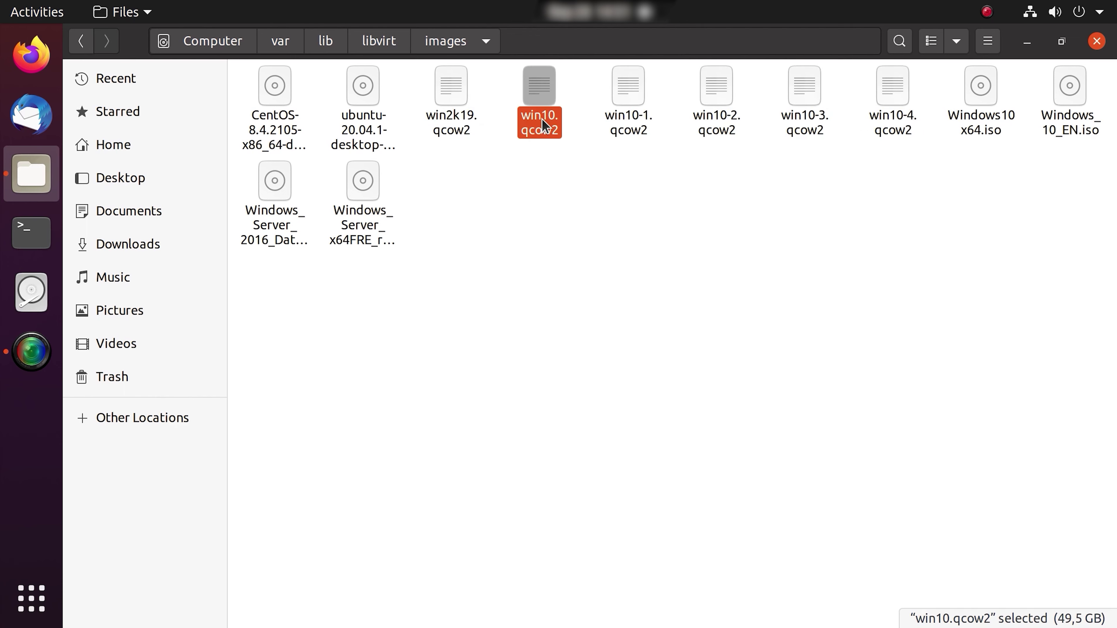
left_click(629, 88)
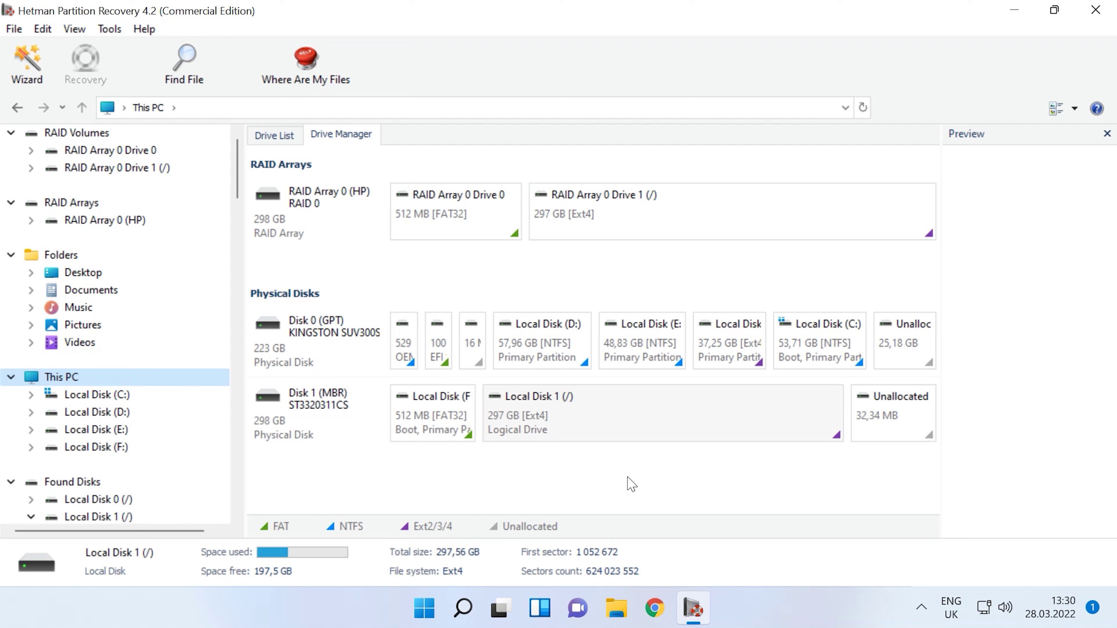
Start mounting a QEMU disk image in Hetman Partition Recovery and choose the Win10_test folder as the image source
left_click(316, 398)
left_click(110, 29)
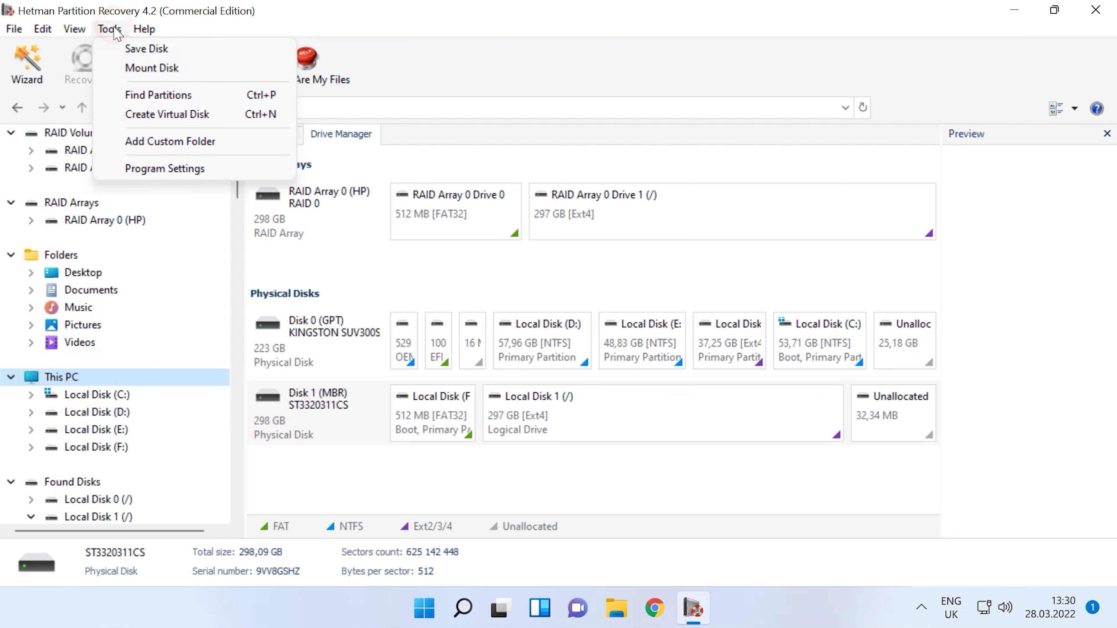
left_click(163, 70)
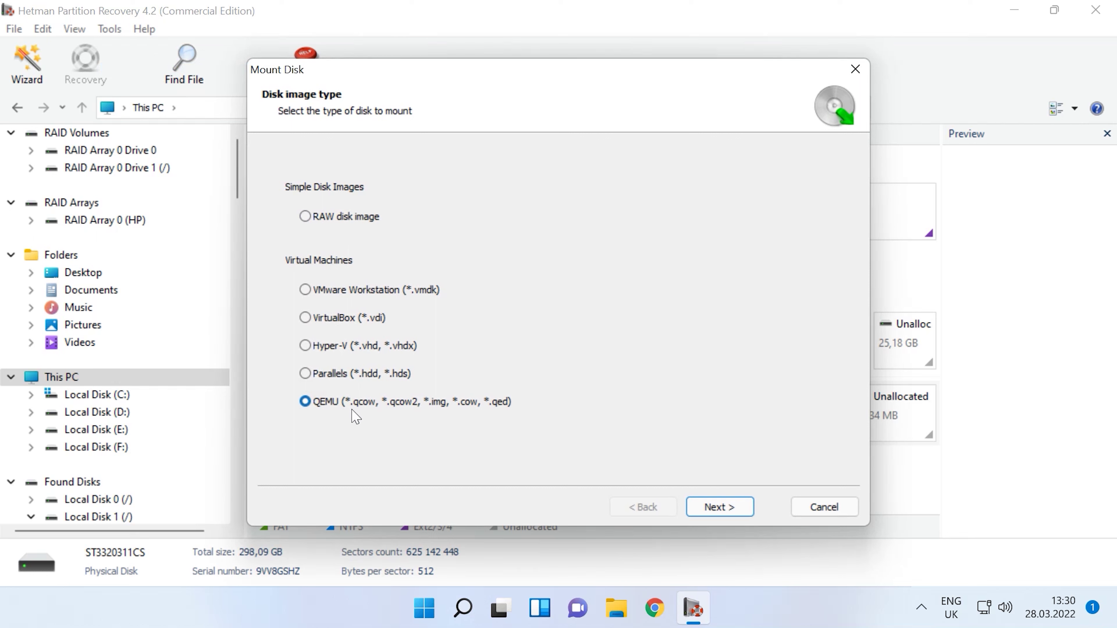
left_click(722, 510)
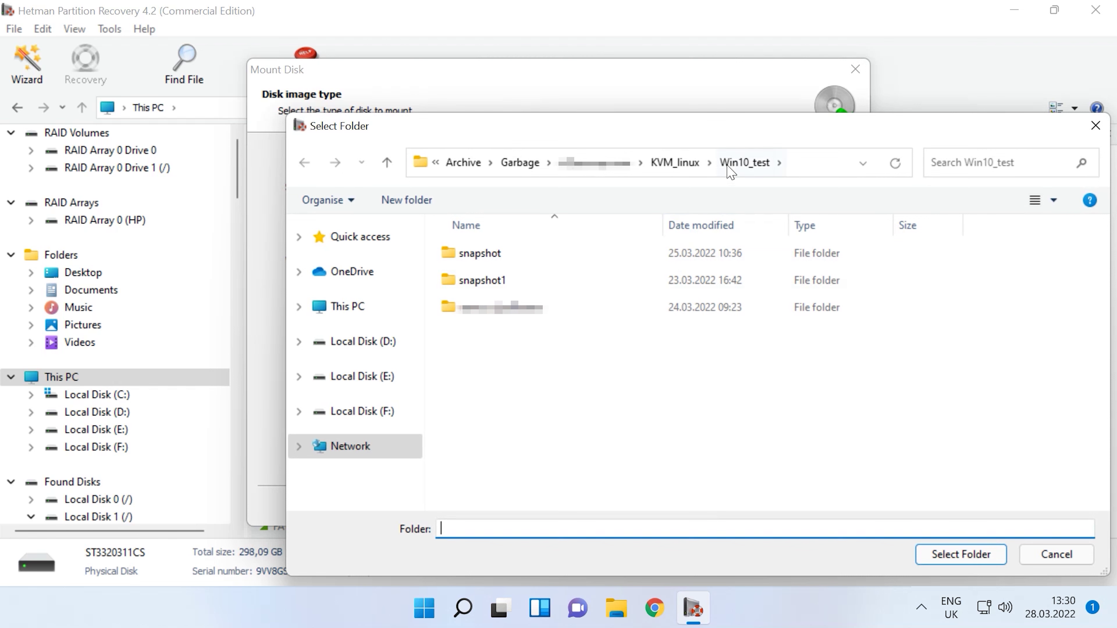
left_click(738, 164)
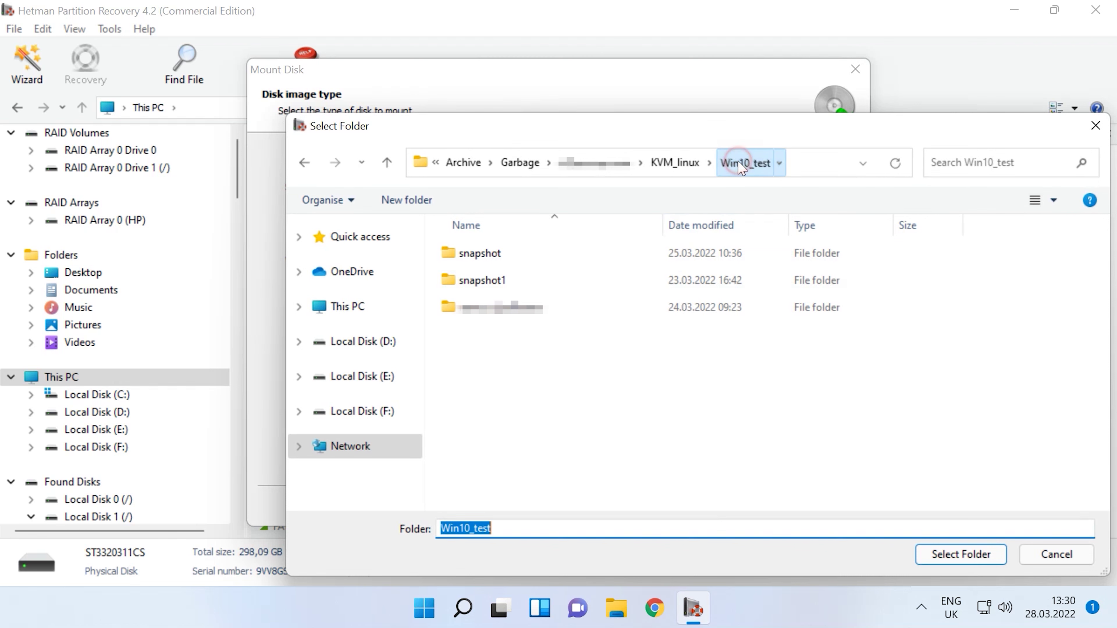
left_click(954, 554)
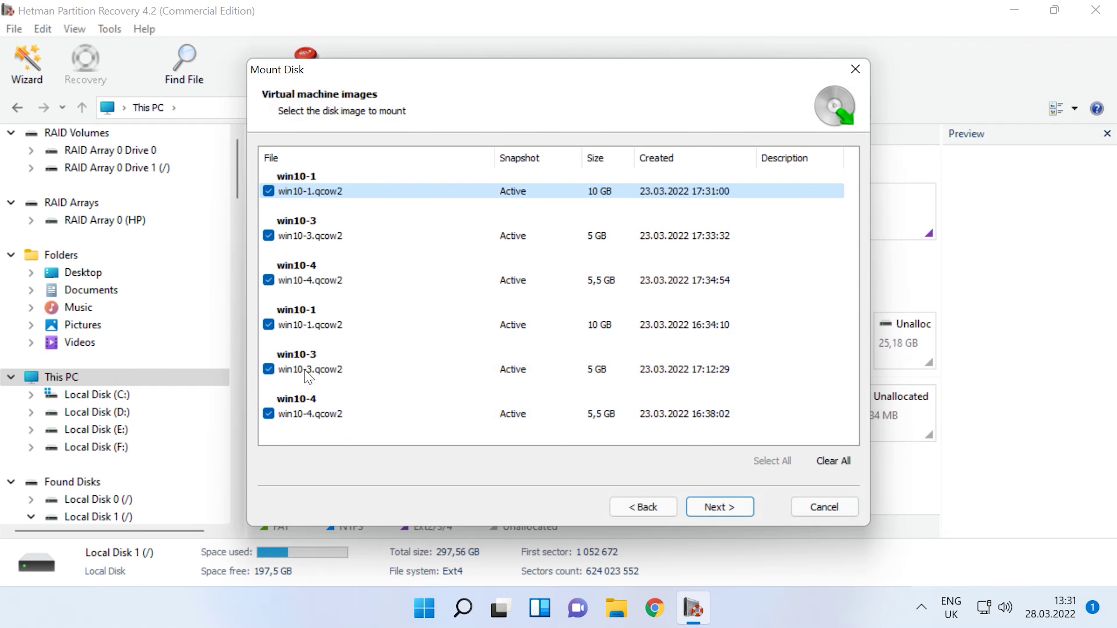
Keep only the win10-3.qcow2 image created 23.03.2022 17:33:32 selected and mount it
left_click(269, 191)
left_click(270, 371)
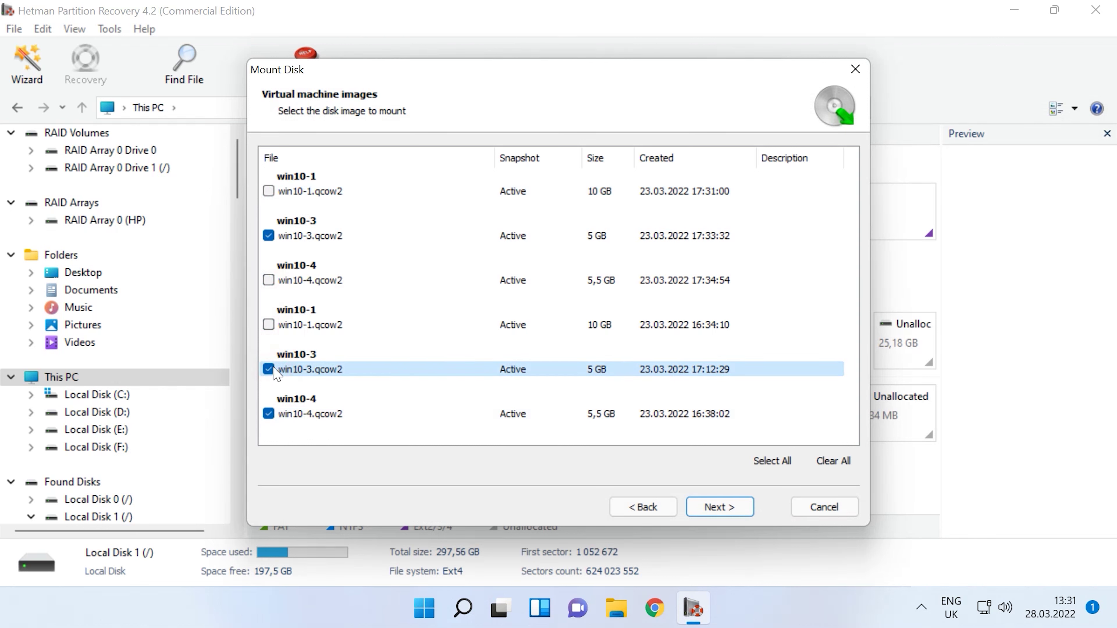
left_click(269, 369)
left_click(270, 410)
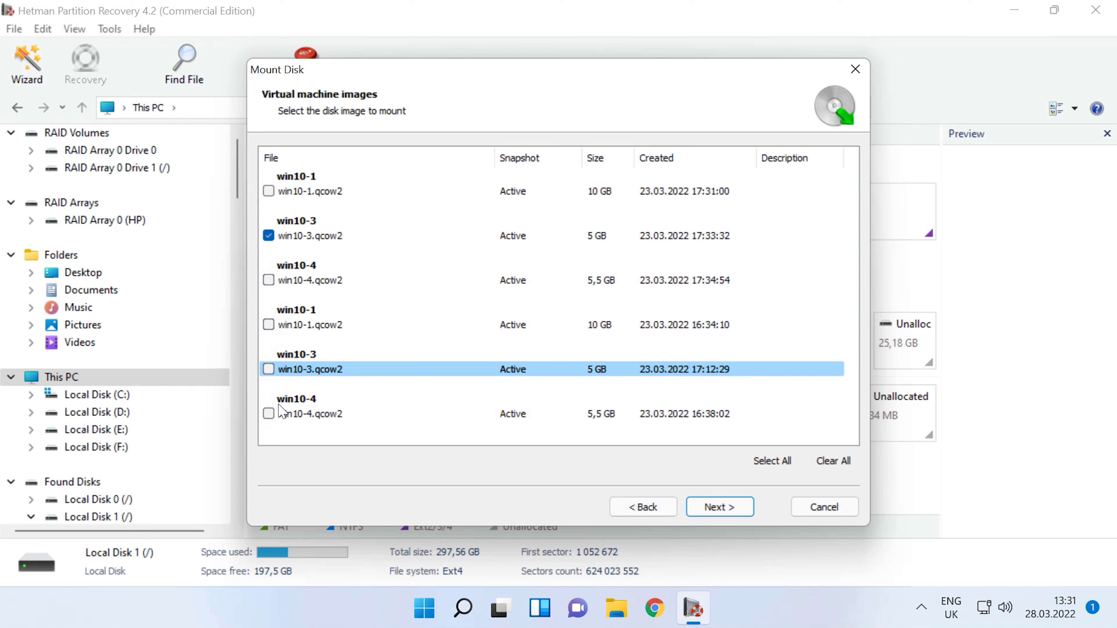
left_click(710, 507)
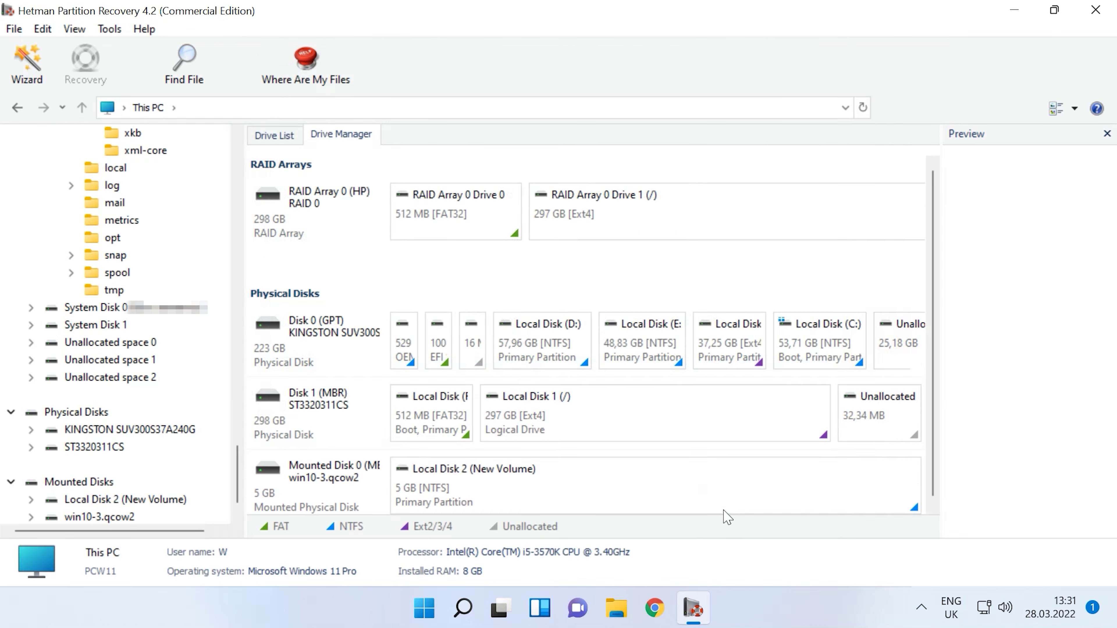
Run a fast scan of Local Disk 2 (New Volume) on the mounted win10-3.qcow2 disk
left_click(361, 481)
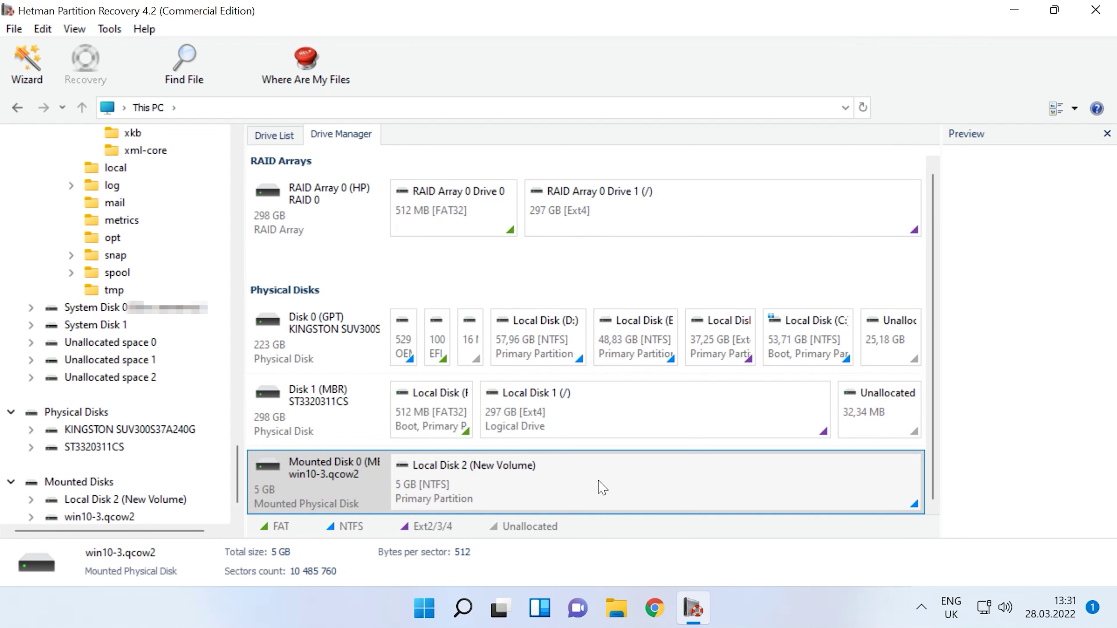
right_click(631, 488)
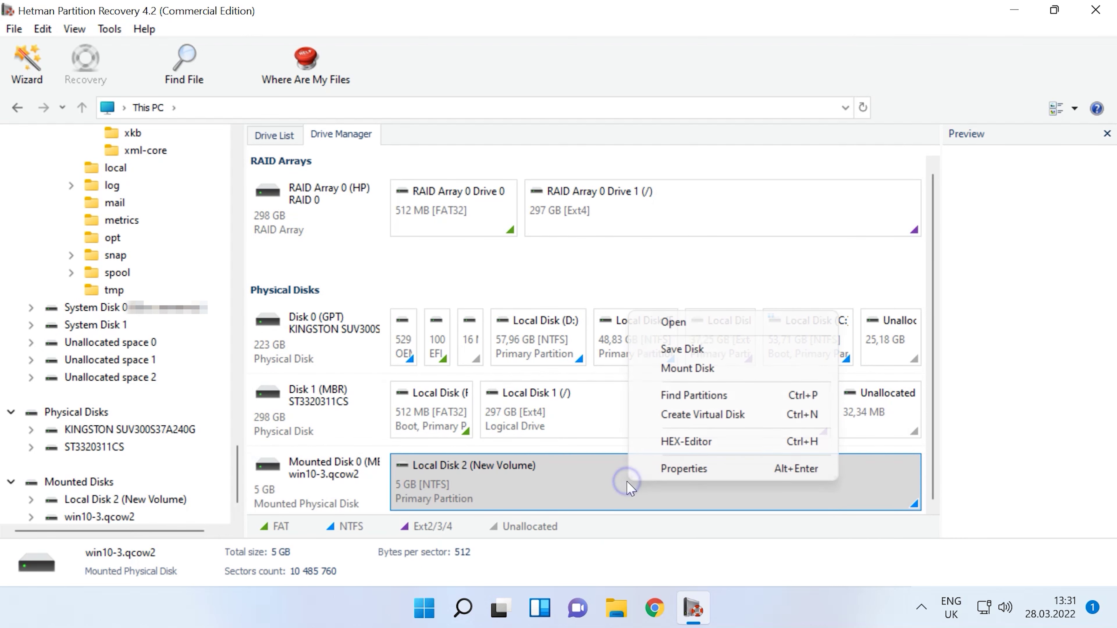
left_click(682, 330)
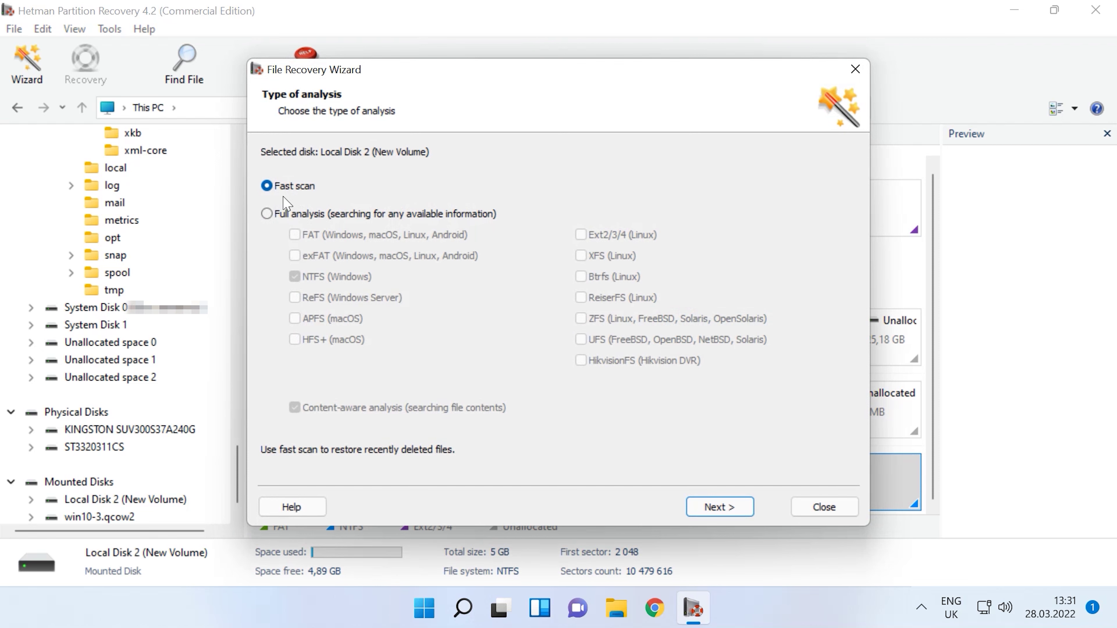
left_click(711, 512)
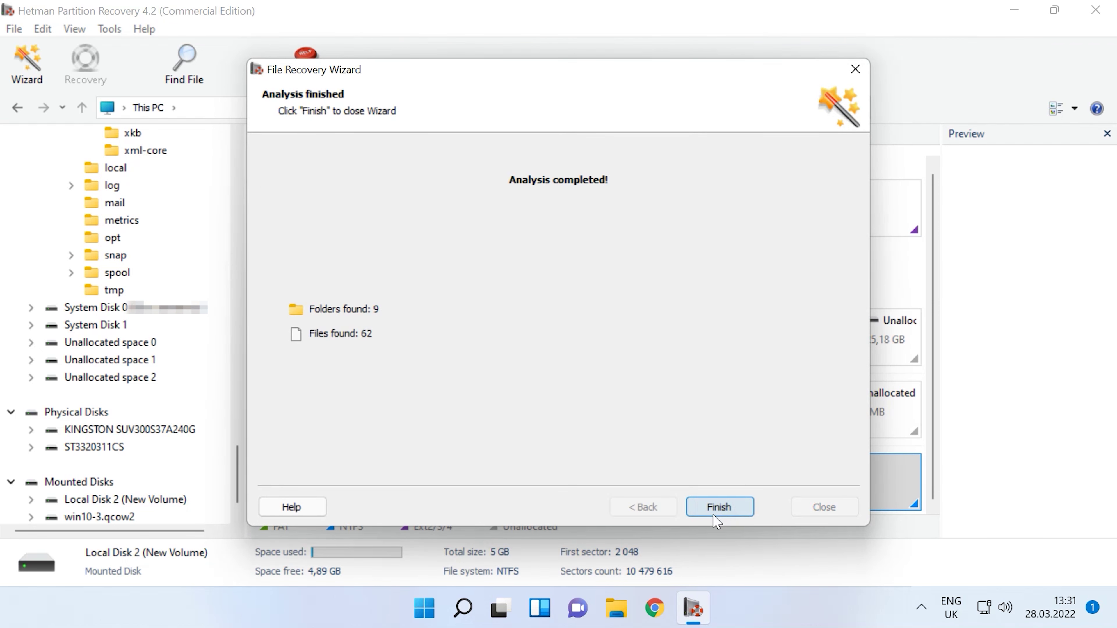
left_click(722, 514)
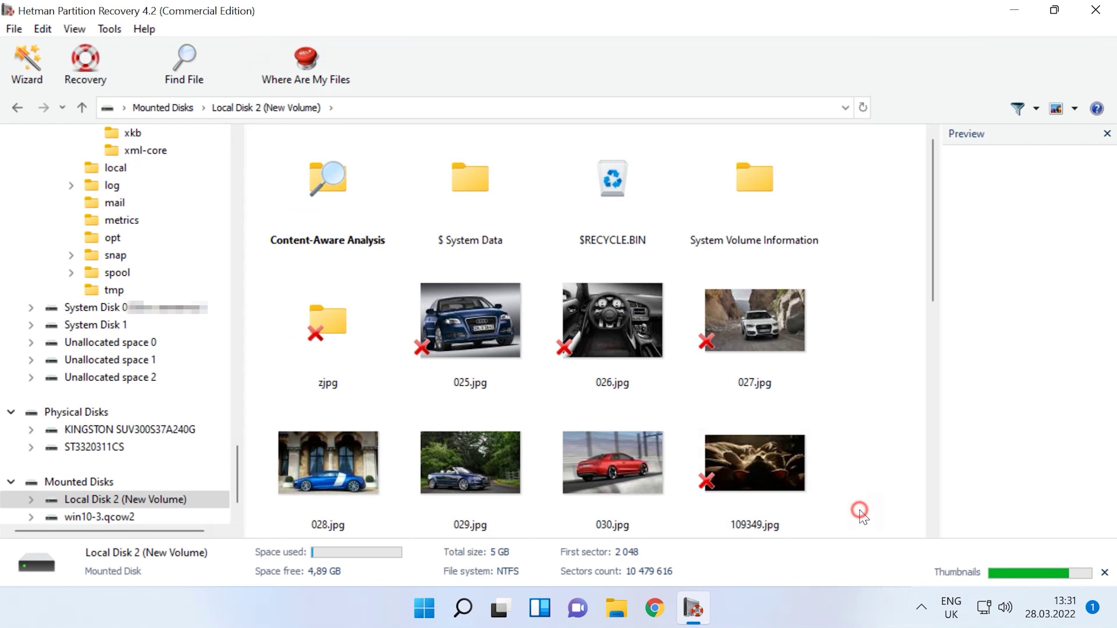
Preview the deleted picture 025.jpg among the files found on Local Disk 2 (New Volume)
mouse_move(933, 303)
left_mouse_down()
mouse_move(938, 505)
mouse_move(937, 283)
left_mouse_up()
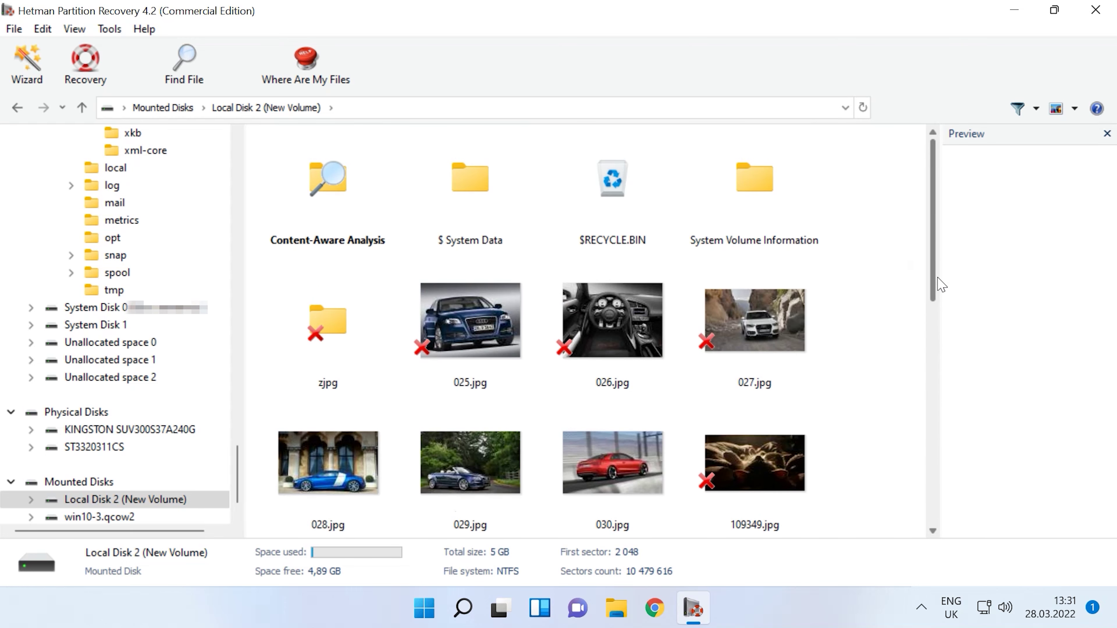
left_click(480, 341)
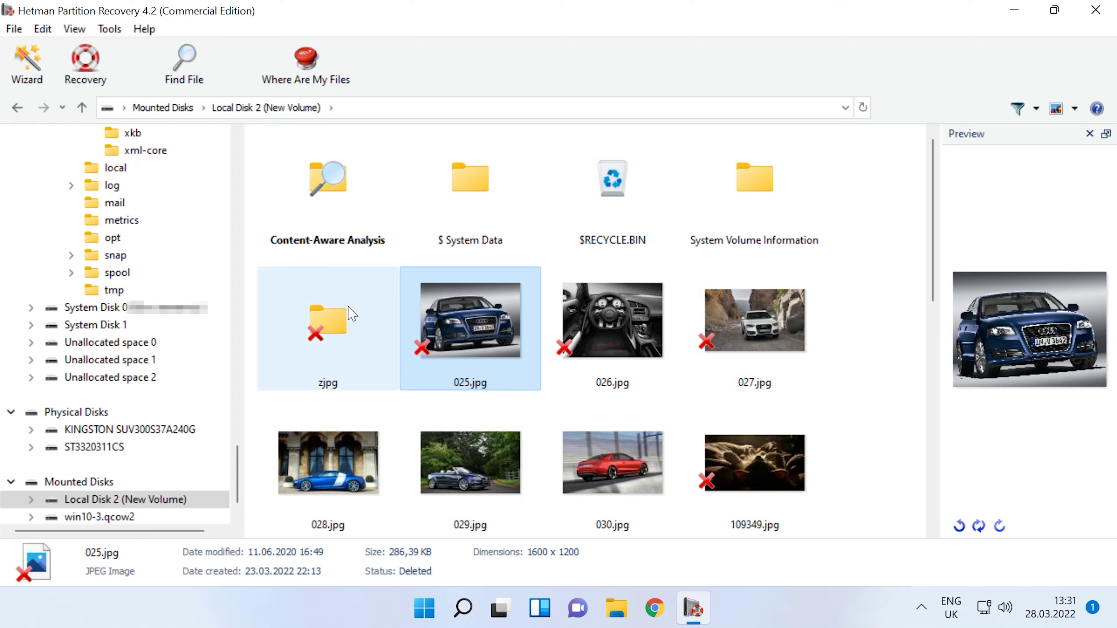
Open and dismiss the file search for Local Disk 2 (New Volume), and look through the pictures in its deleted zjpg folder
left_click(185, 70)
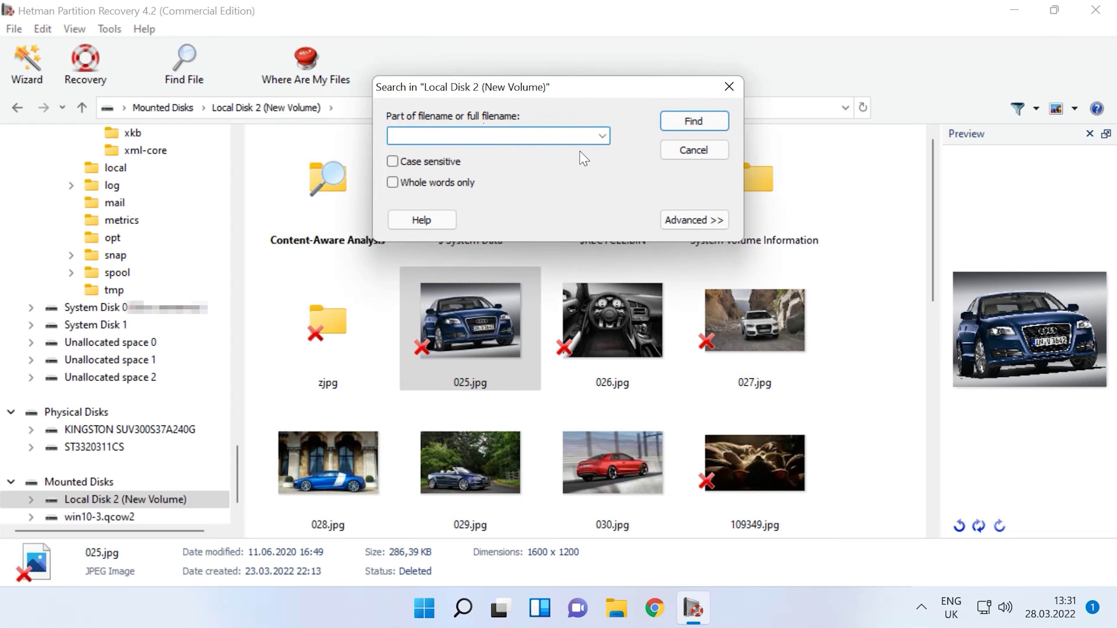
left_click(729, 87)
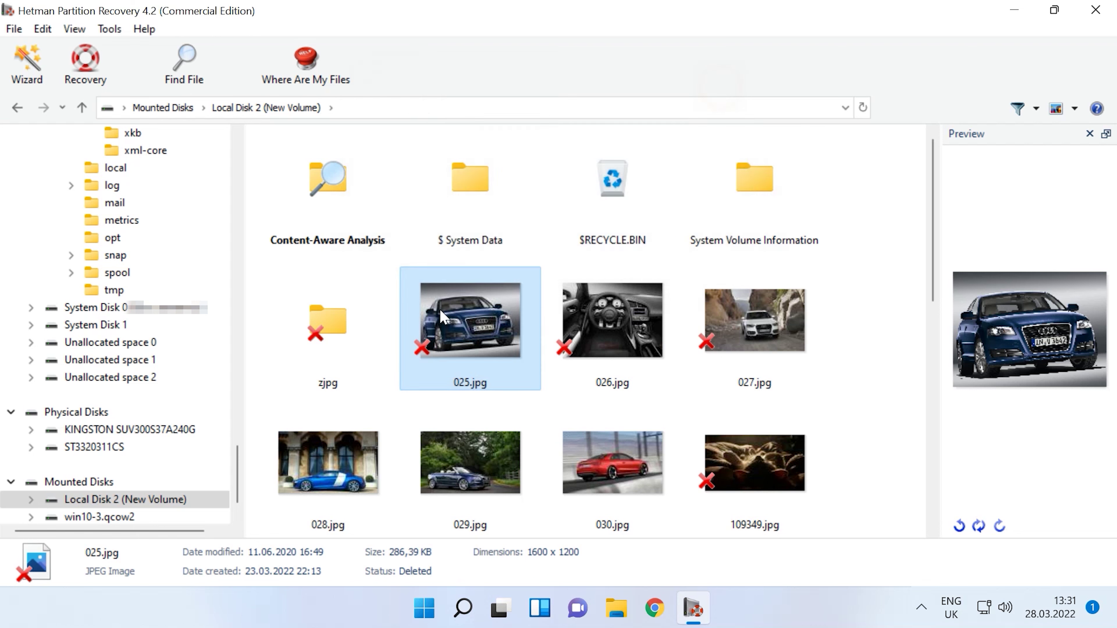
double_click(326, 341)
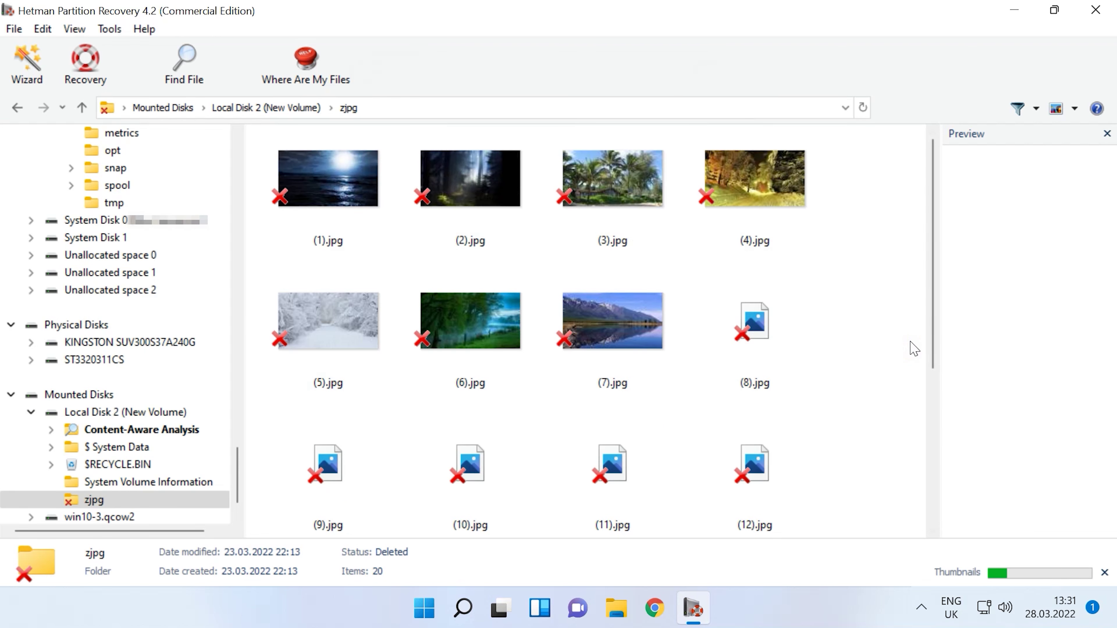
scroll(937, 345, "down", 6)
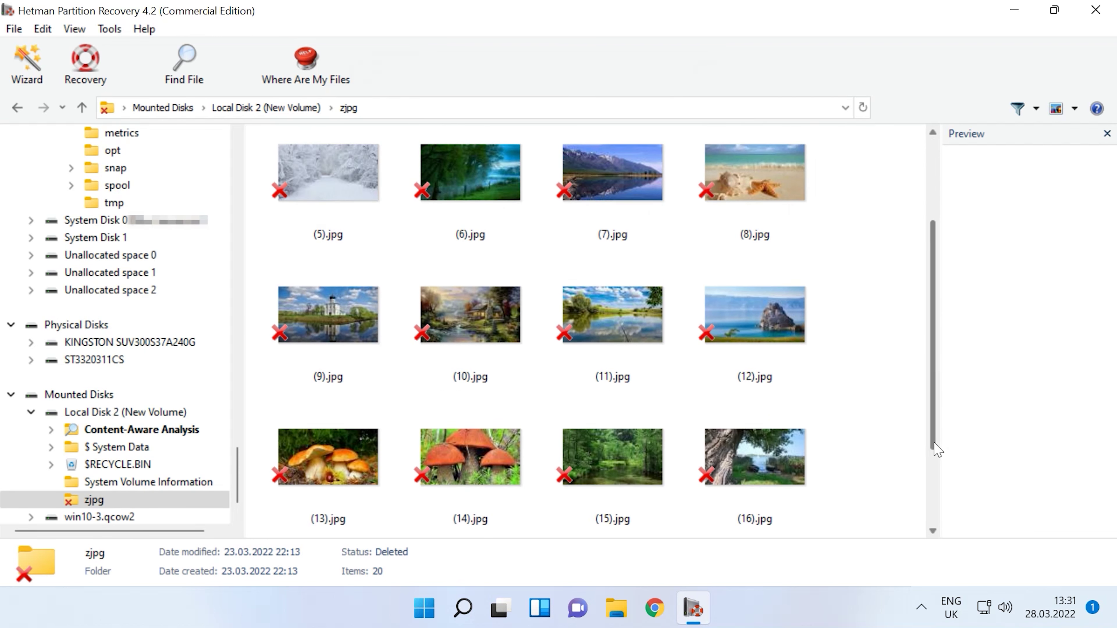
scroll(934, 334, "up", 3)
left_click_drag(933, 333, 930, 242)
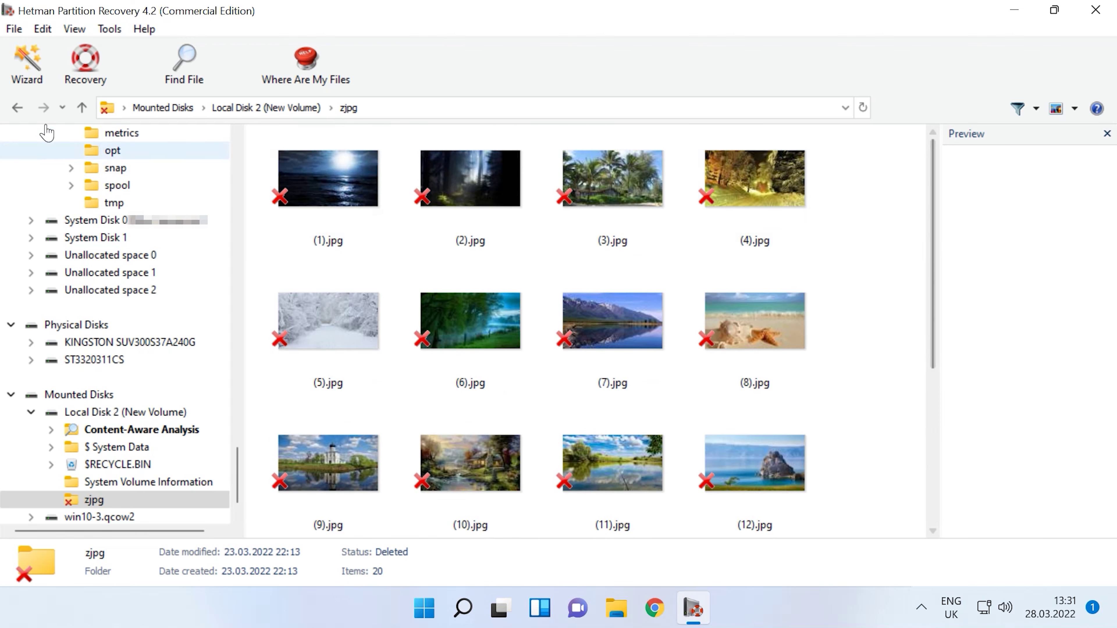
Return to the root of Local Disk 2 (New Volume) and play the deleted video Daimler - 2033.mp4 in the preview
left_click(82, 108)
scroll(872, 454, "down", 10)
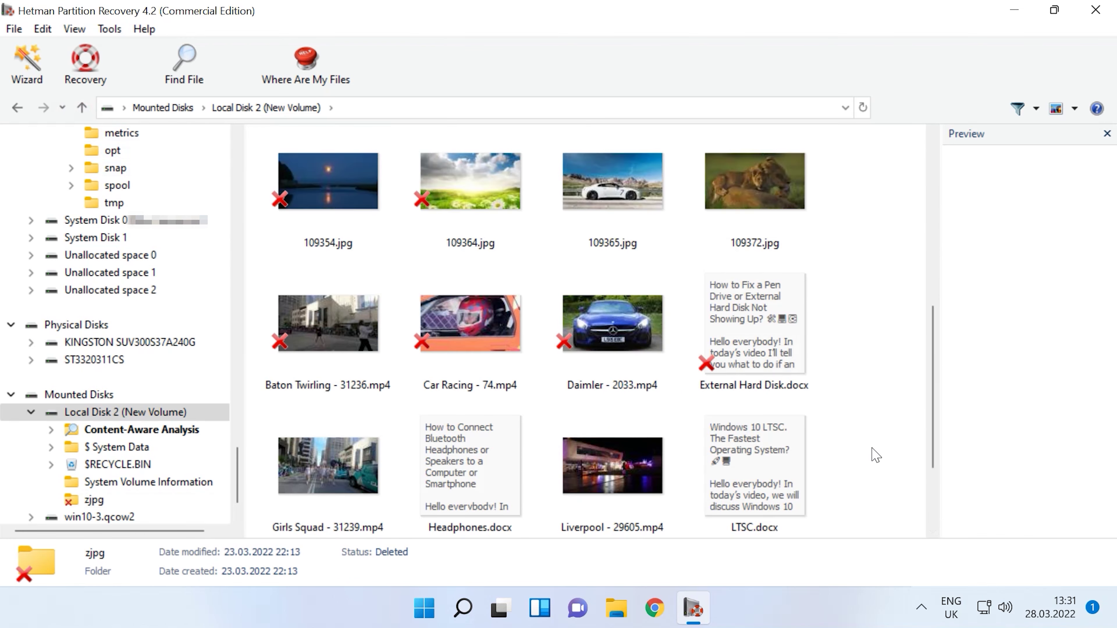
left_click(643, 190)
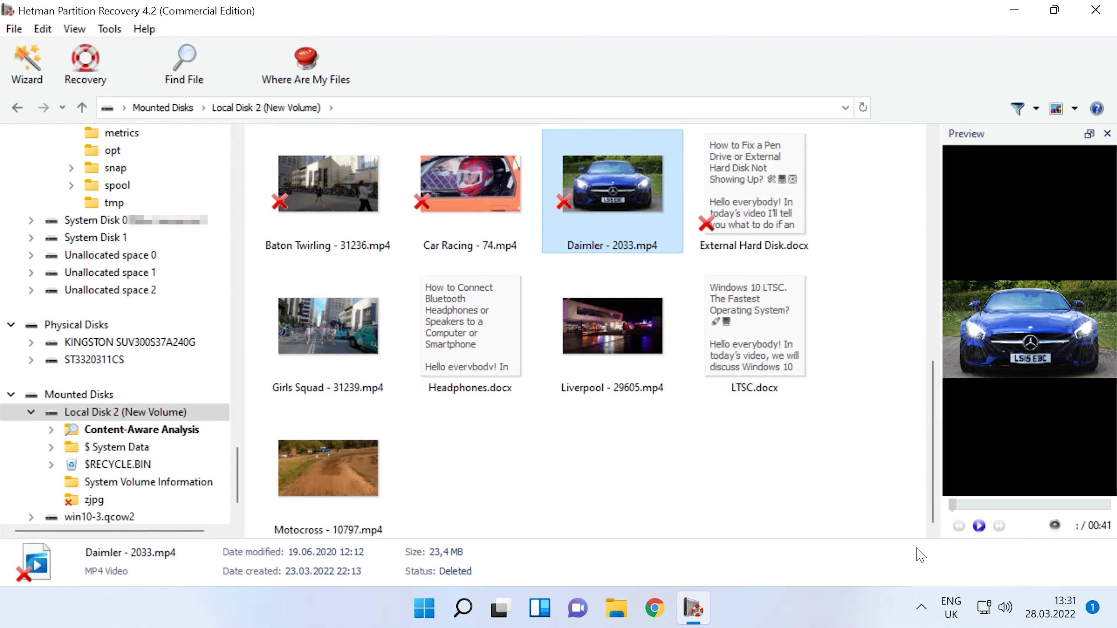
left_click(979, 526)
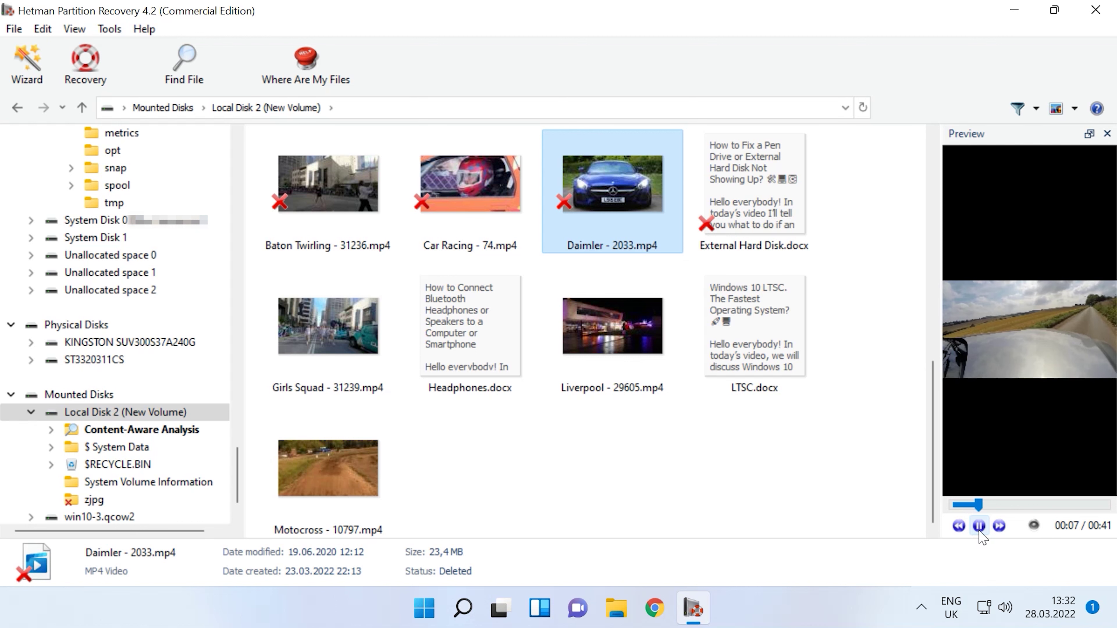
Preview the document LTSC.docx, and briefly play and pause the deleted video Car Racing - 74.mp4
left_click(819, 391)
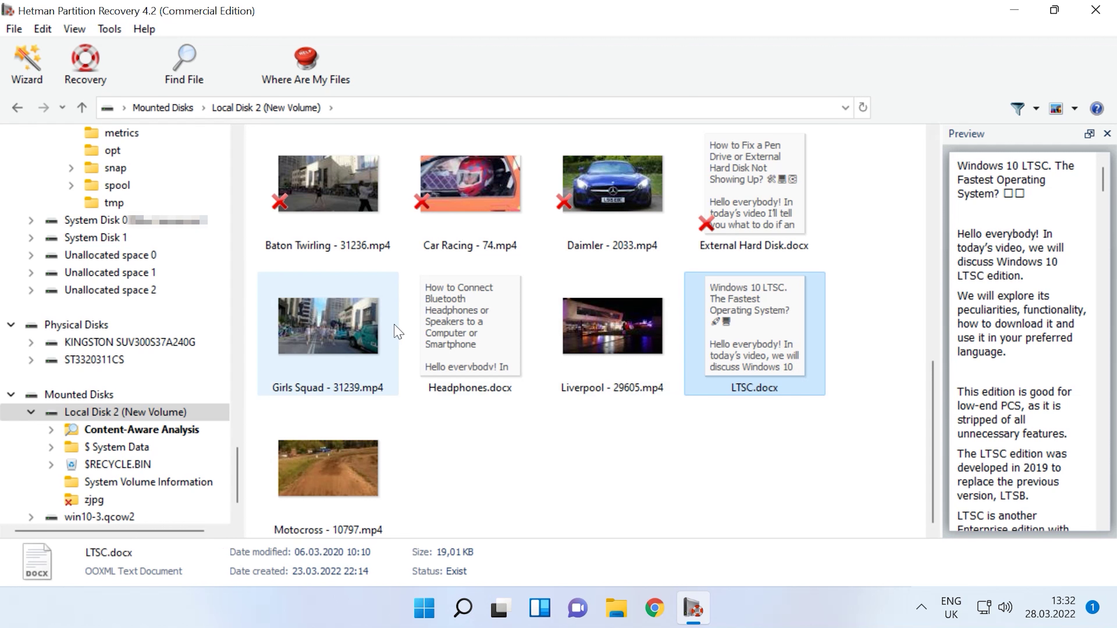
left_click(609, 242)
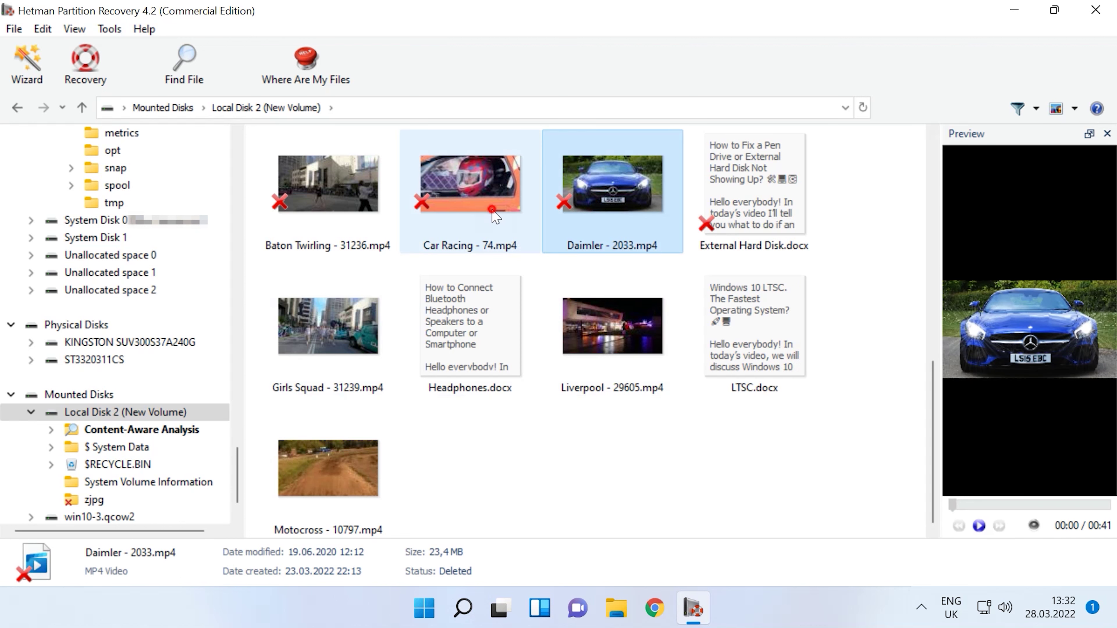
left_click(490, 209)
left_click(979, 526)
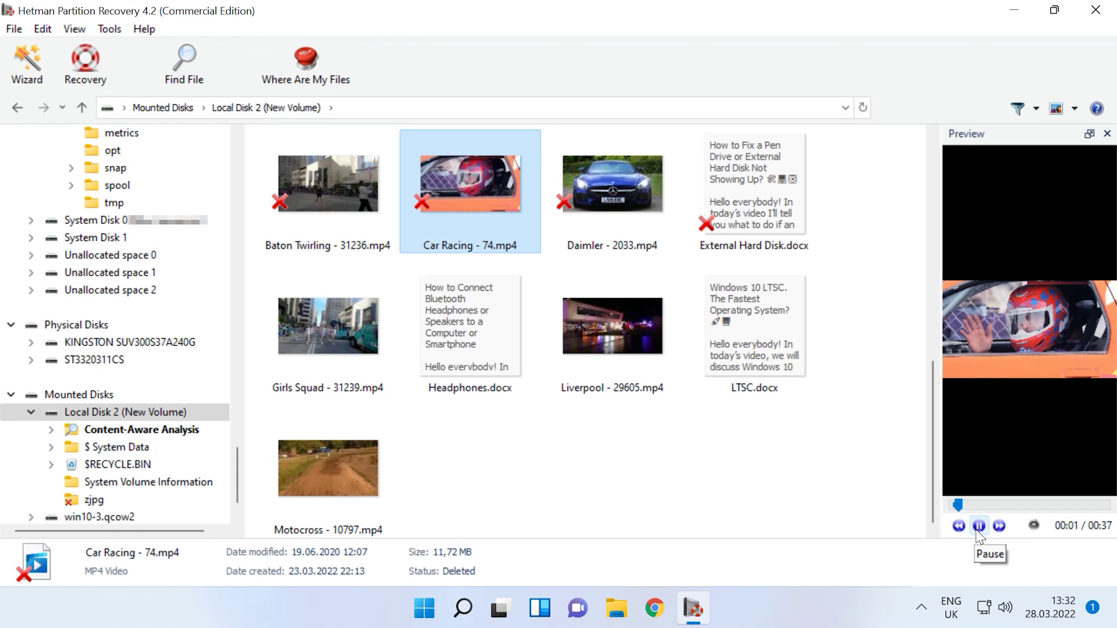
left_click(978, 527)
Select the deleted zjpg folder with 025.jpg, 026.jpg and 027.jpg and start recovering them with the save to hard disk method
scroll(822, 461, "up", 10)
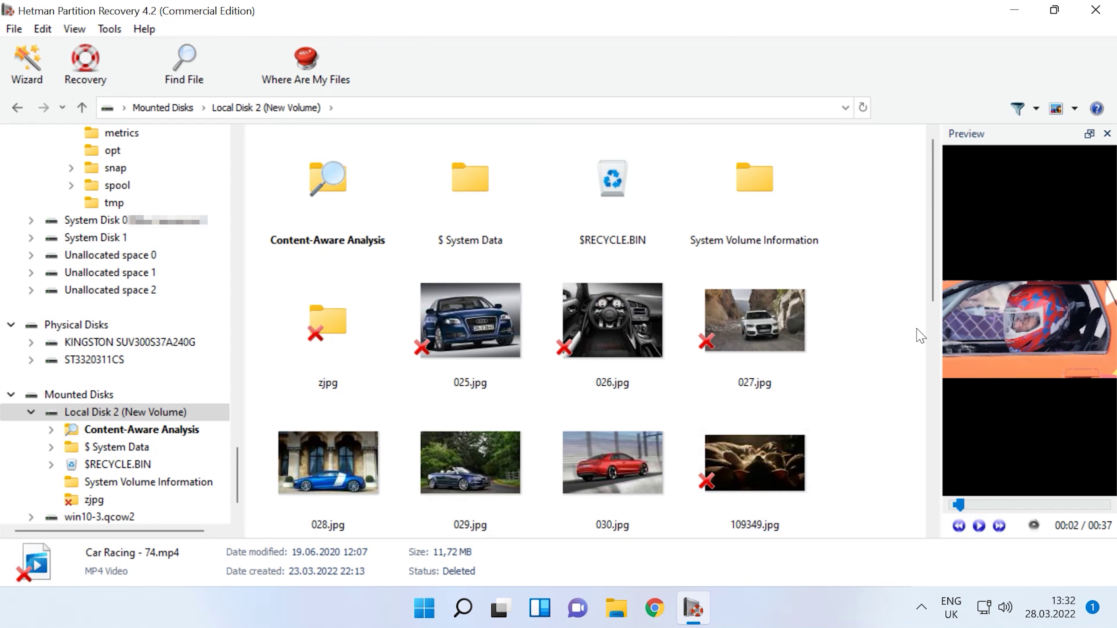
left_click_drag(874, 320, 312, 332)
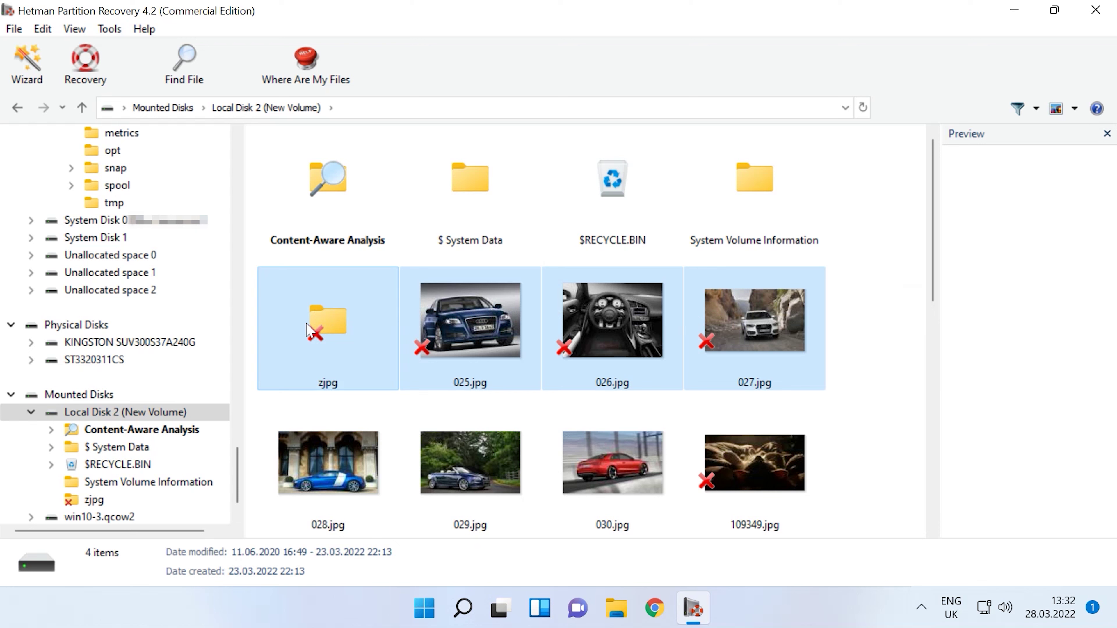
left_click(86, 70)
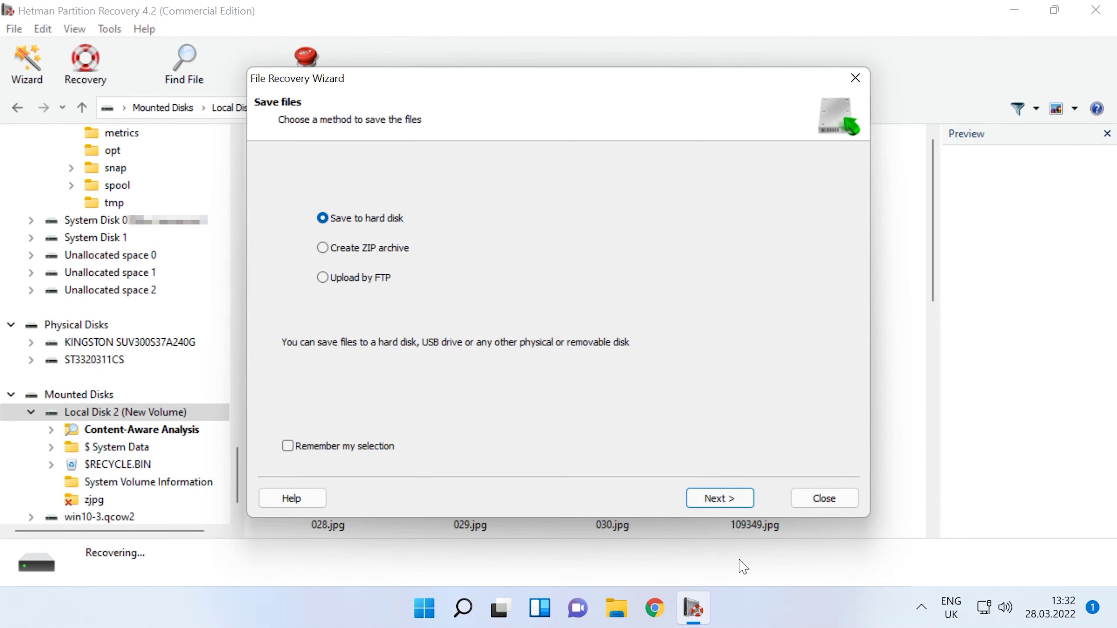
left_click(739, 499)
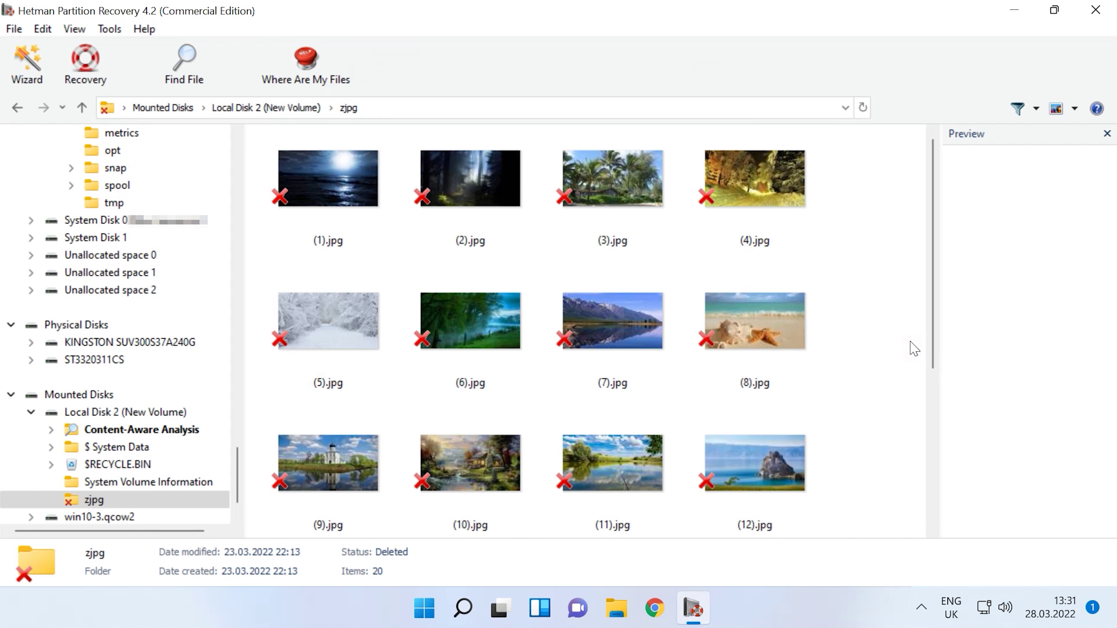
Browse the pictures in the zjpg folder, and play Daimler - 2033.mp4 from the root of Local Disk 2 (New Volume)
left_click_drag(937, 344, 934, 241)
left_click(82, 108)
scroll(872, 456, "down", 10)
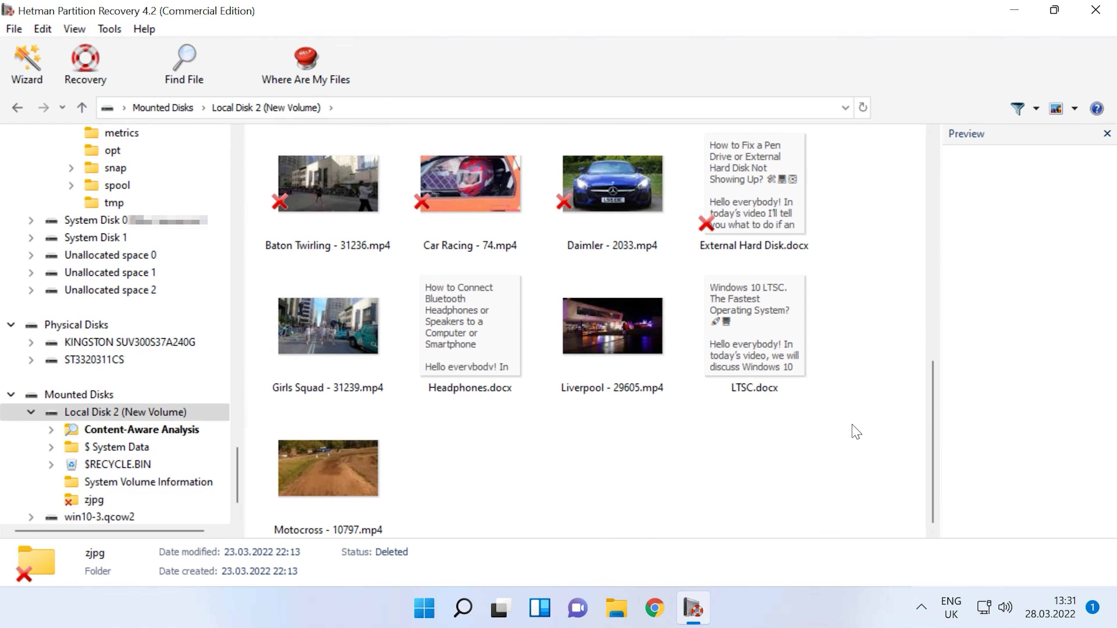
left_click(642, 188)
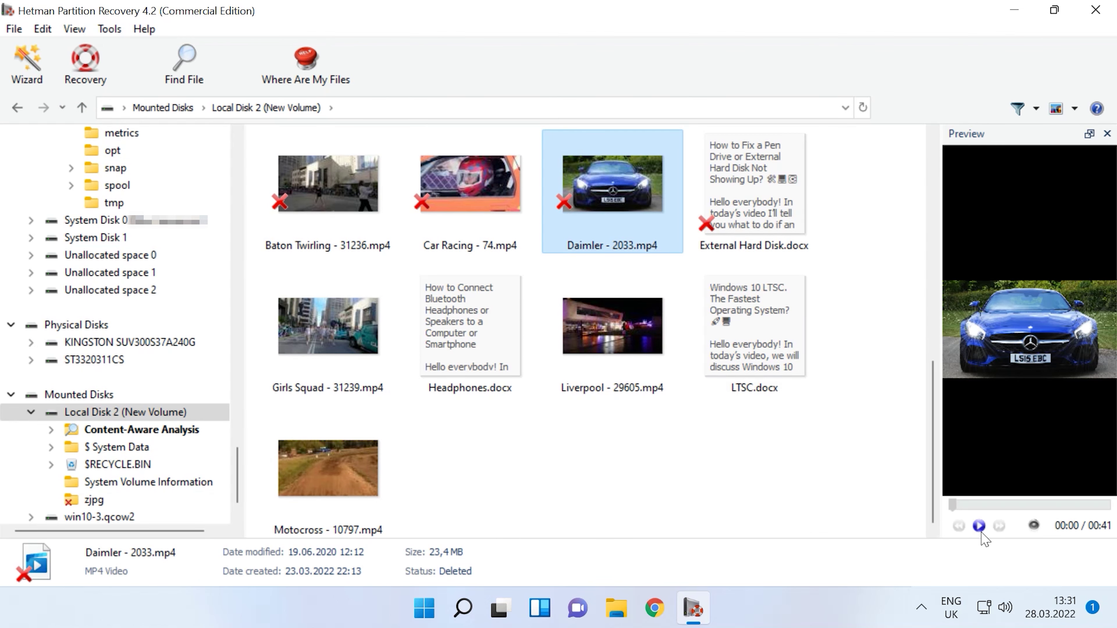
left_click(979, 527)
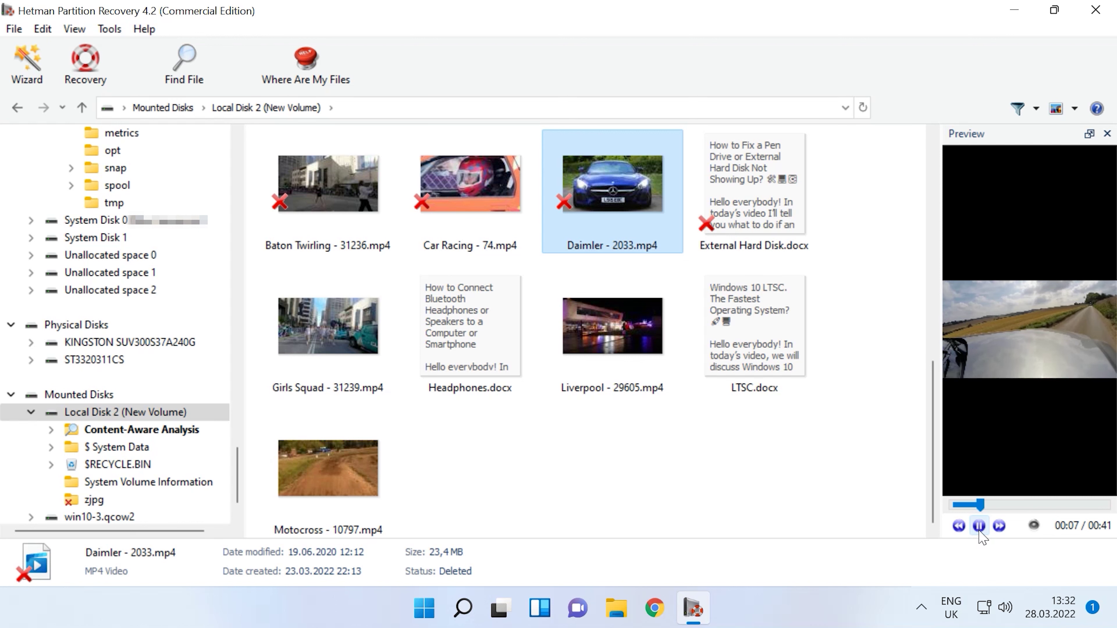
Preview the contents of LTSC.docx and play the deleted video Car Racing - 74.mp4
left_click(822, 390)
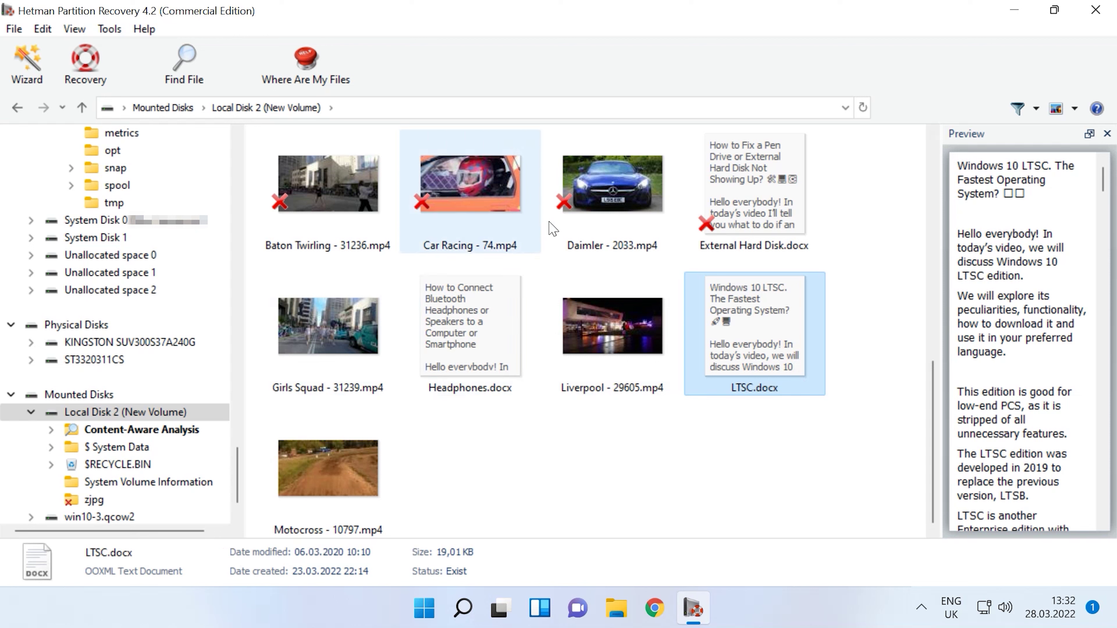
left_click(567, 220)
left_click(492, 205)
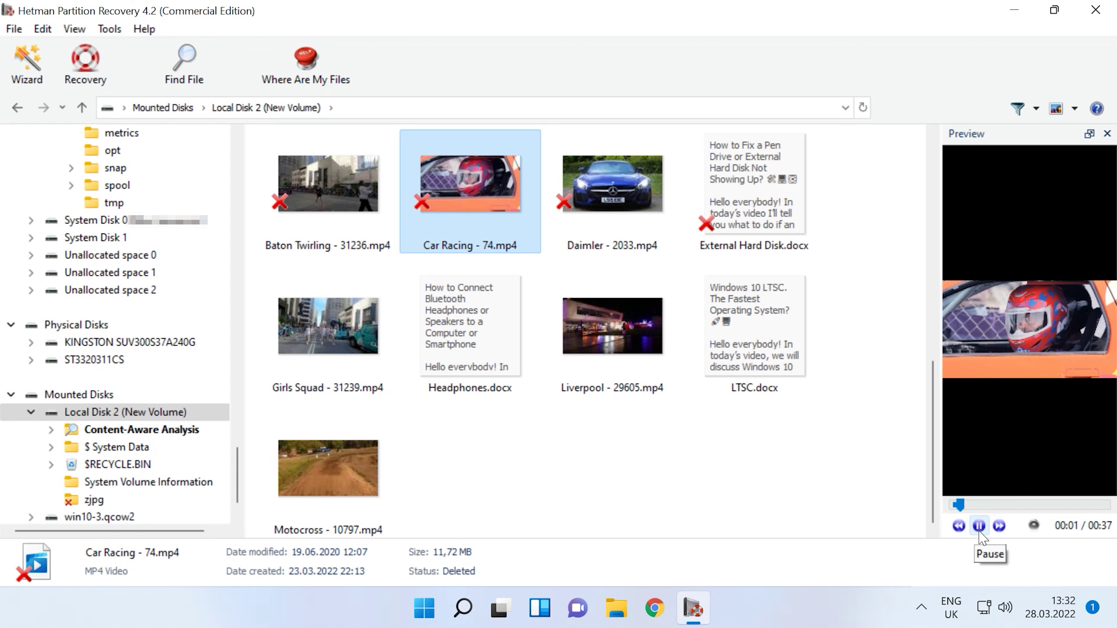
Recover the deleted zjpg folder and the pictures 025.jpg, 026.jpg and 027.jpg to the hard disk in C:\10\
scroll(818, 456, "up", 10)
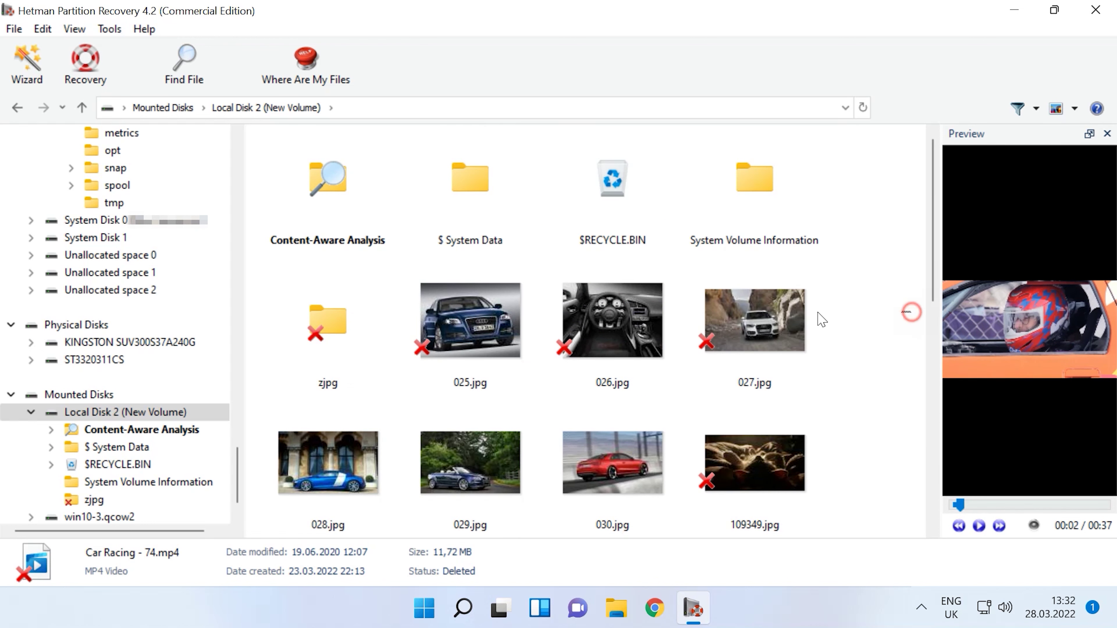
left_click_drag(821, 320, 313, 332)
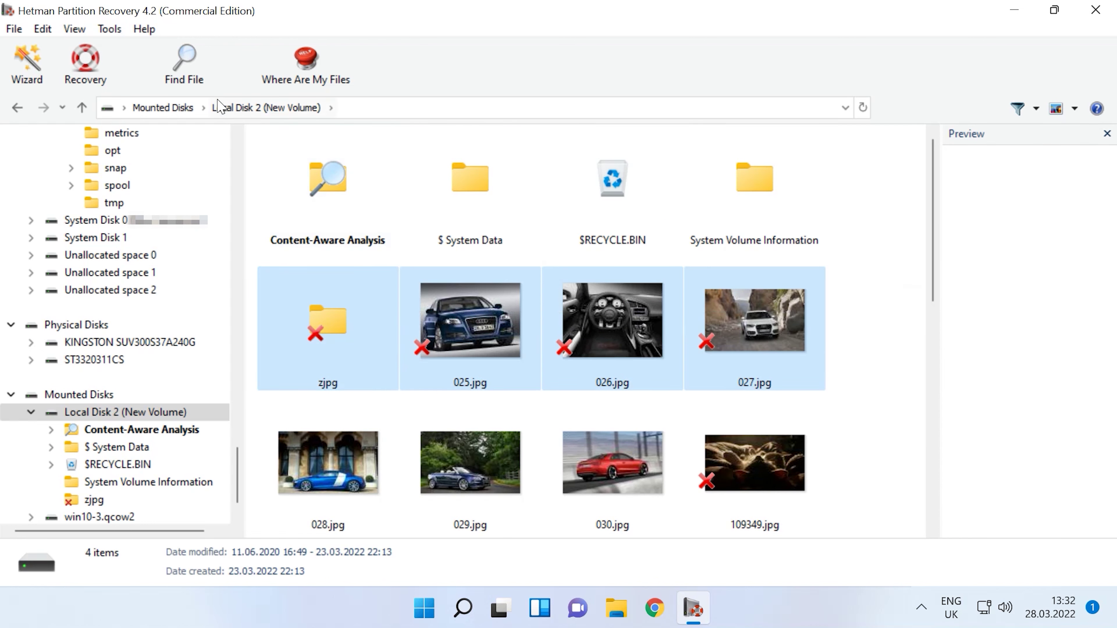
left_click(88, 79)
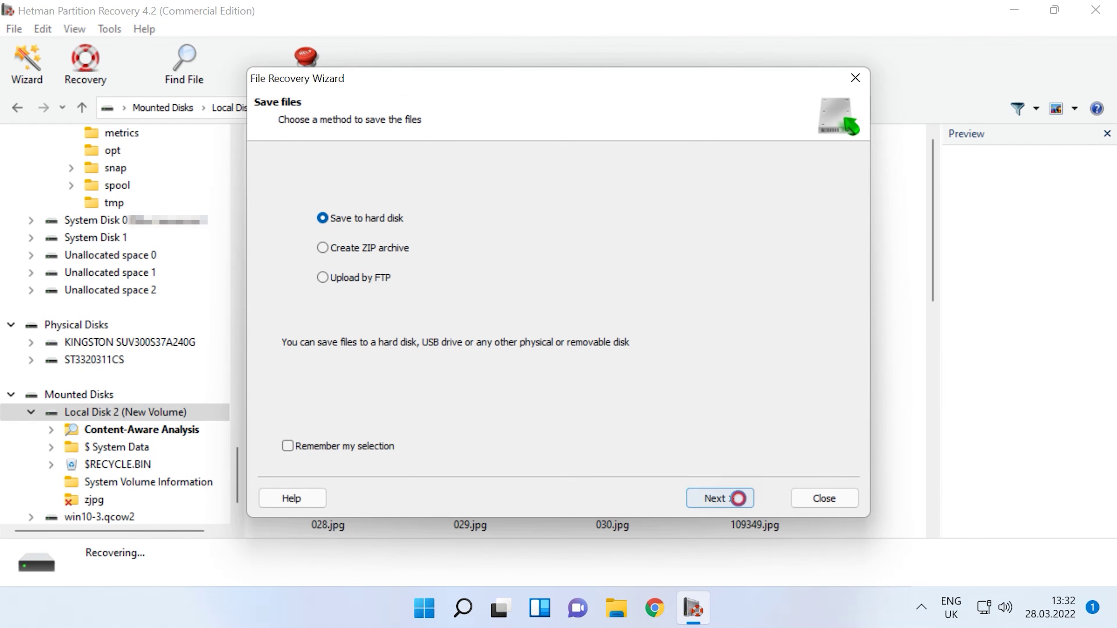
left_click(739, 500)
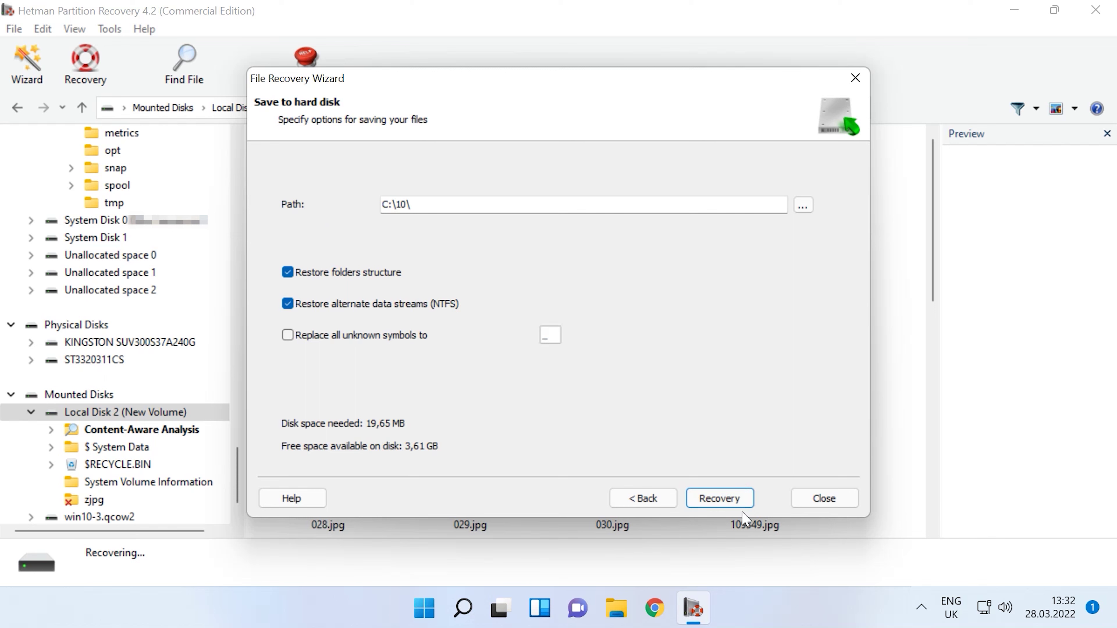
left_click(742, 504)
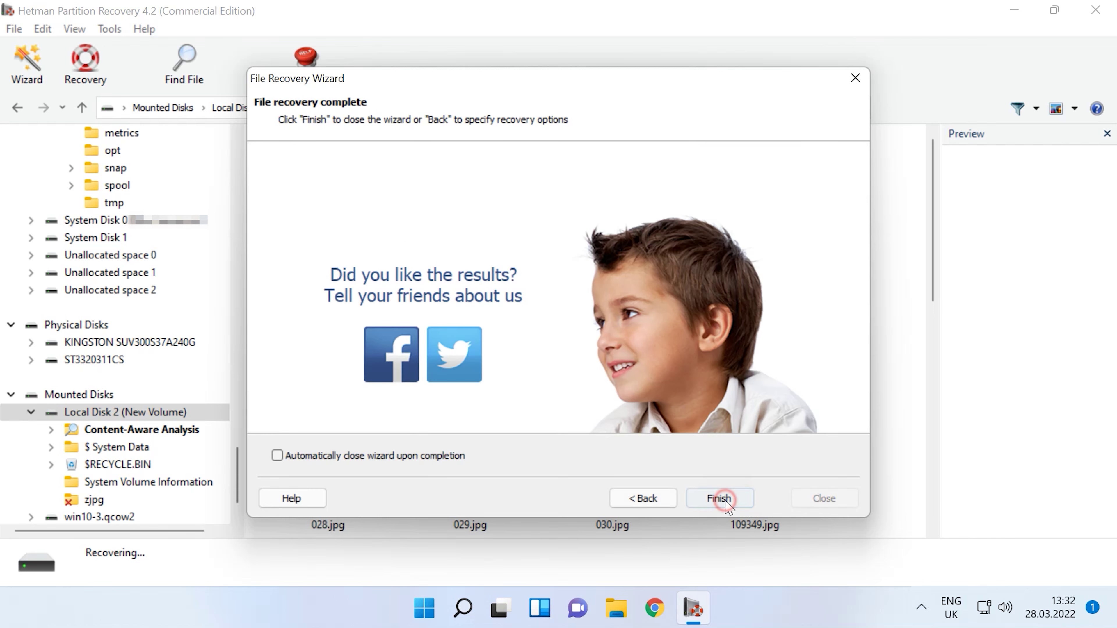
left_click(724, 503)
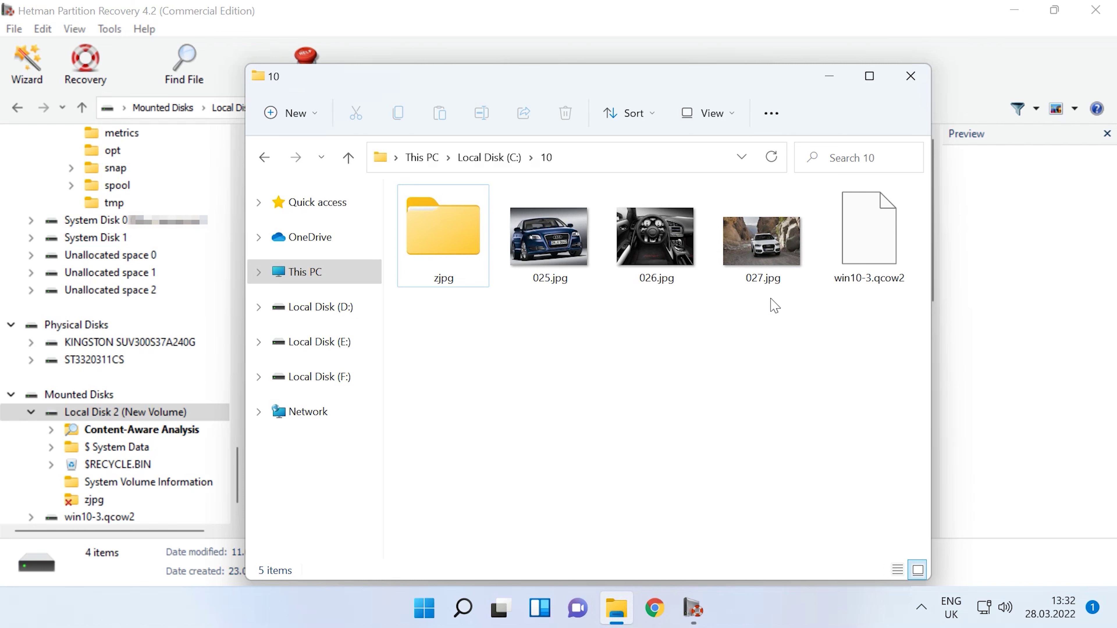
Check the recovered pictures inside the zjpg folder under C:\10 in File Explorer
left_click(468, 253)
double_click(475, 256)
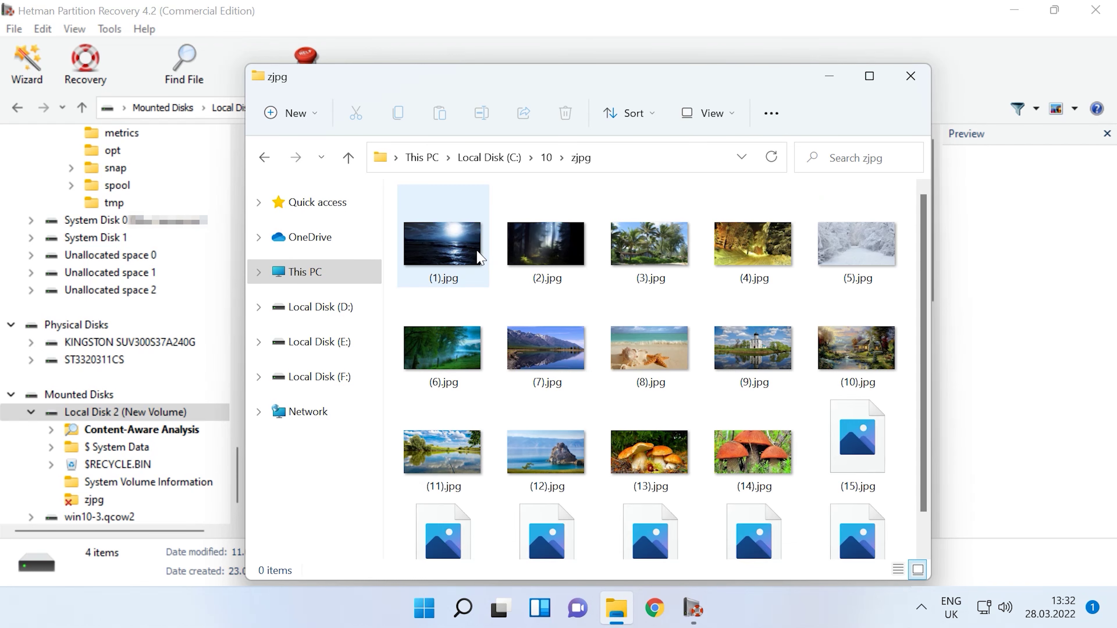
left_click_drag(921, 291, 926, 267)
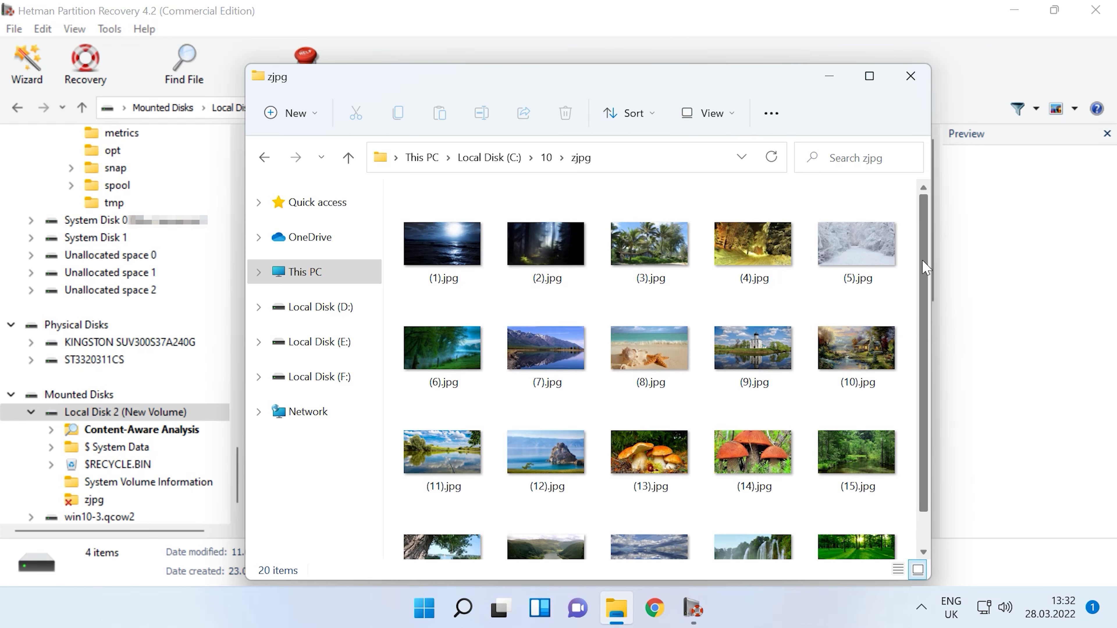